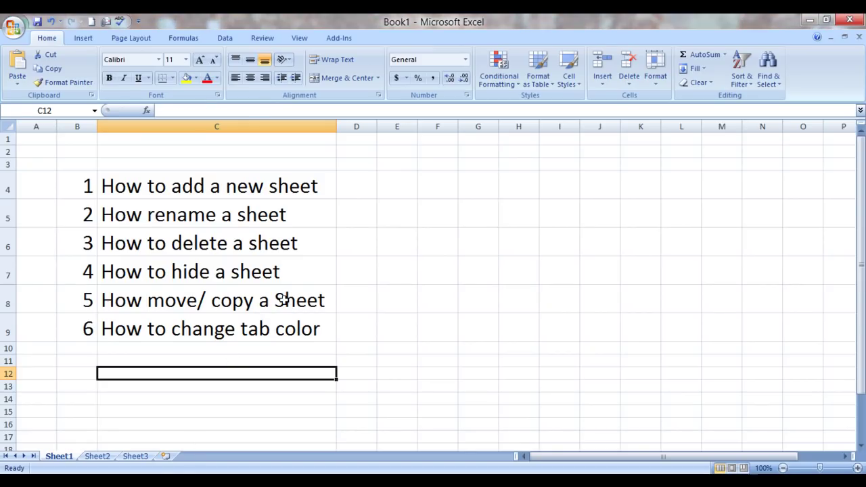
Correct the fifth list item in C8 to read "How move/ copy a sheet" with a lowercase s.
{"action": "double_click", "coordinate": [285, 301]}
{"action": "key", "text": "BackSpace"}
{"action": "type", "text": "s"}
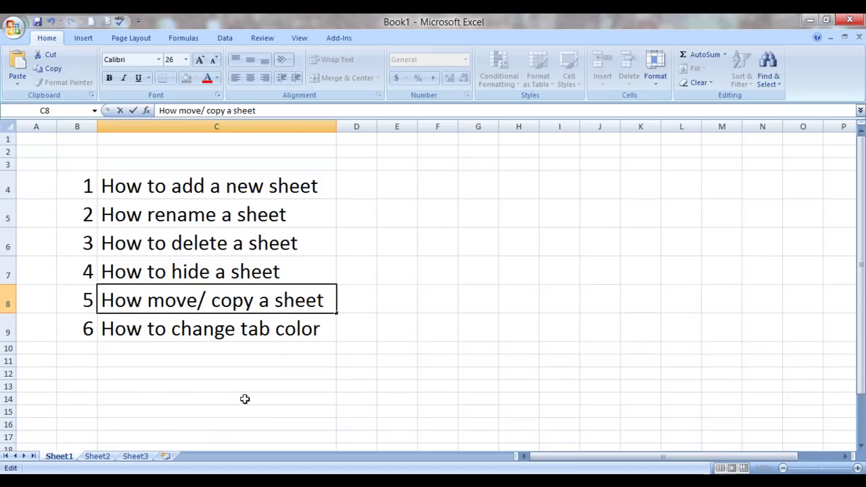
{"action": "left_click", "coordinate": [244, 399]}
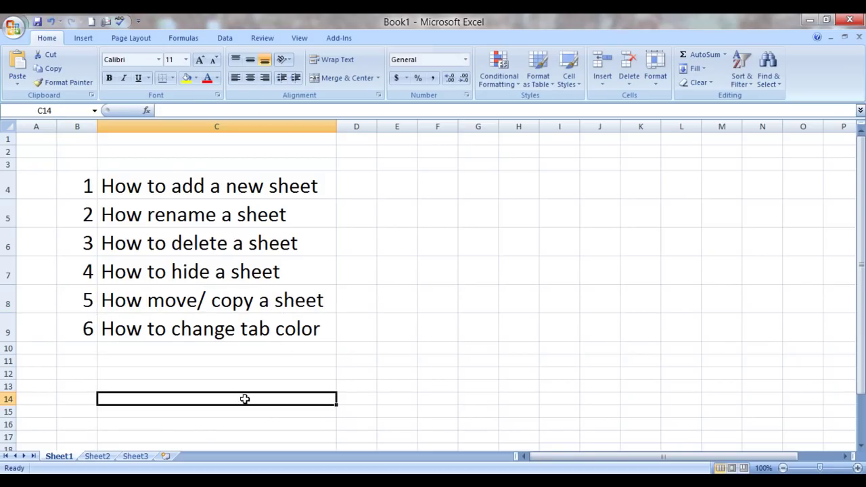
Extend the fourth list item in C7 to read "How to hide/unhide a sheet".
{"action": "double_click", "coordinate": [212, 272]}
{"action": "type", "text": "/un"}
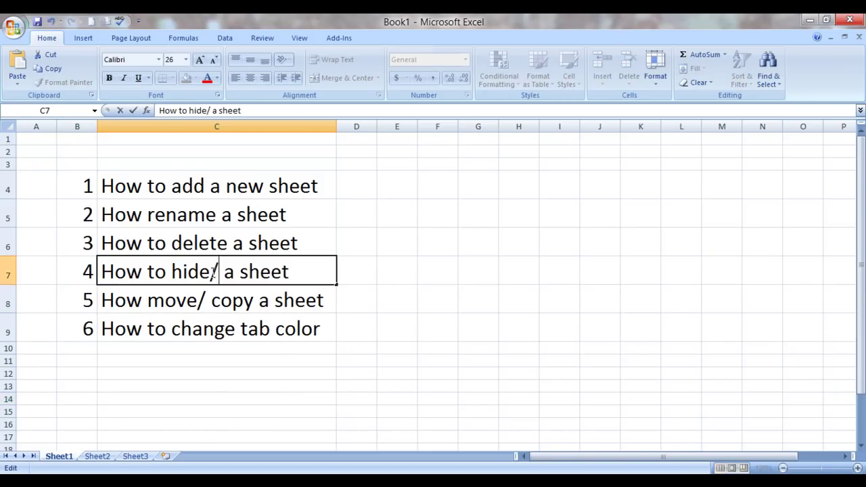
{"action": "type", "text": "hide"}
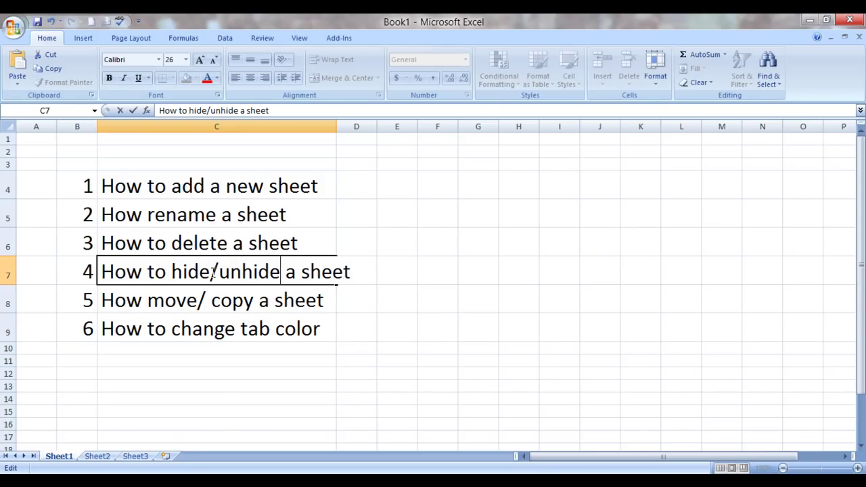
{"action": "left_click", "coordinate": [347, 358]}
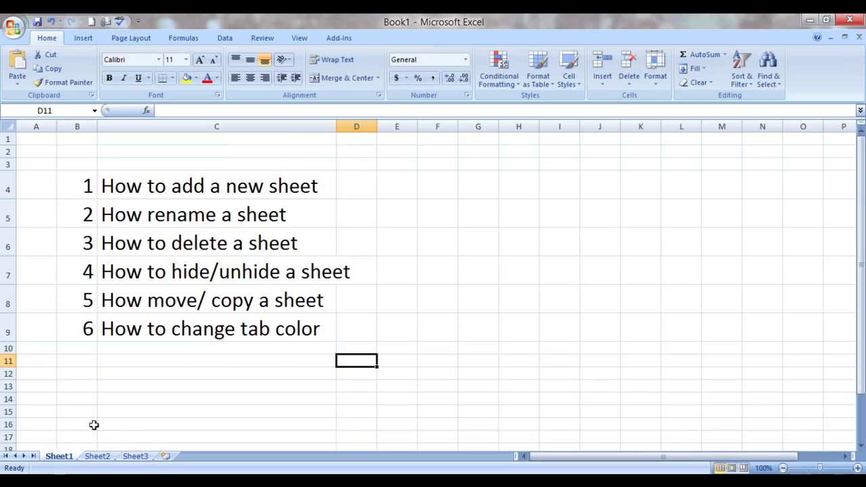
Look through Sheet1, Sheet2 and Sheet3 in turn, and return to Sheet1.
{"action": "left_click", "coordinate": [97, 457]}
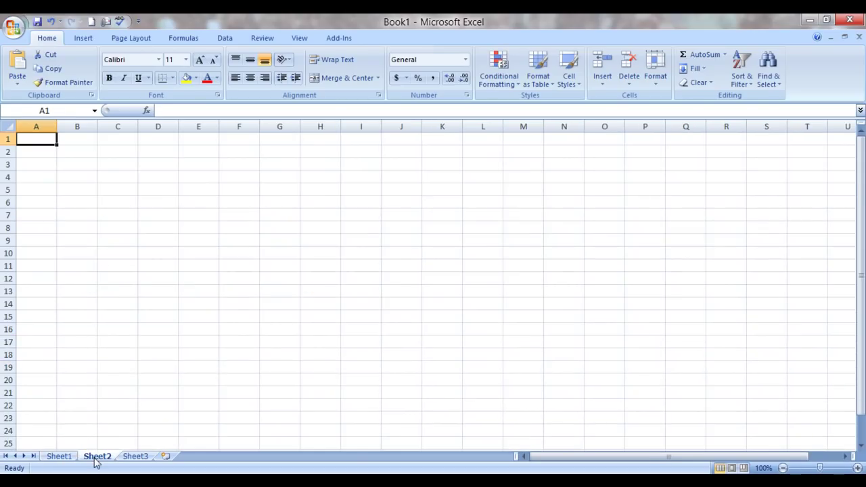
{"action": "left_click", "coordinate": [67, 458]}
{"action": "left_click", "coordinate": [98, 458]}
{"action": "left_click", "coordinate": [135, 457]}
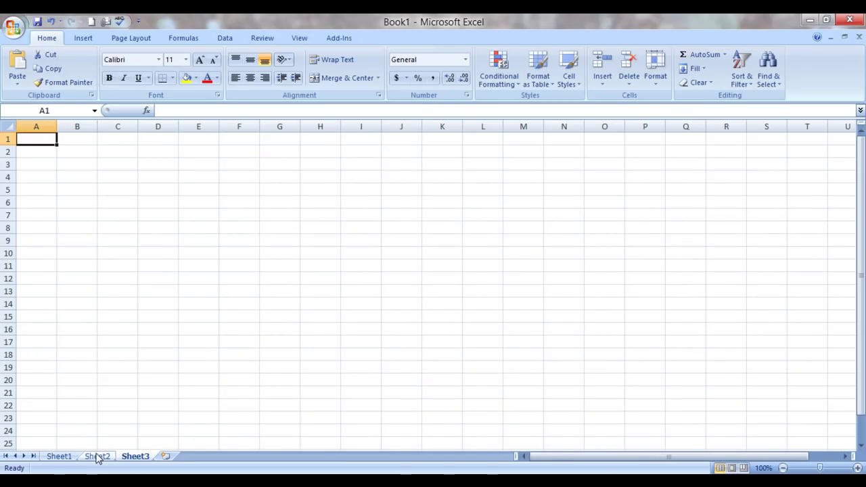
{"action": "left_click", "coordinate": [96, 457]}
{"action": "left_click", "coordinate": [62, 457]}
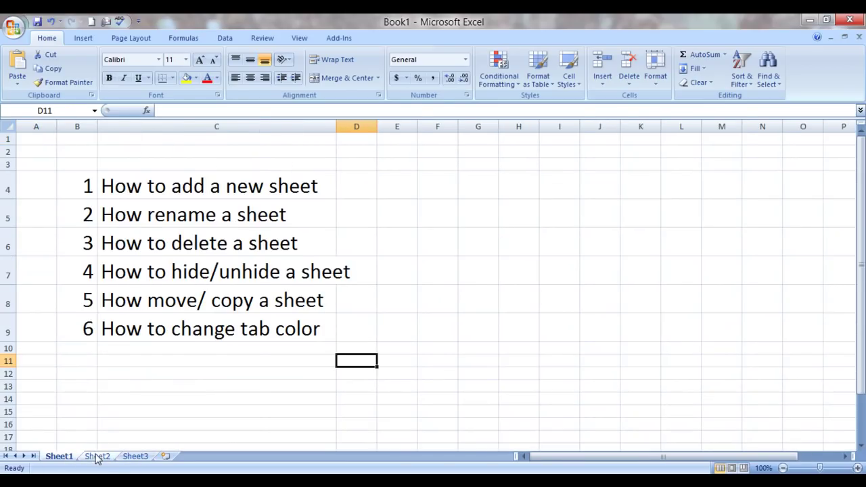
{"action": "left_click", "coordinate": [97, 457]}
{"action": "left_click", "coordinate": [66, 457]}
{"action": "left_click", "coordinate": [95, 457]}
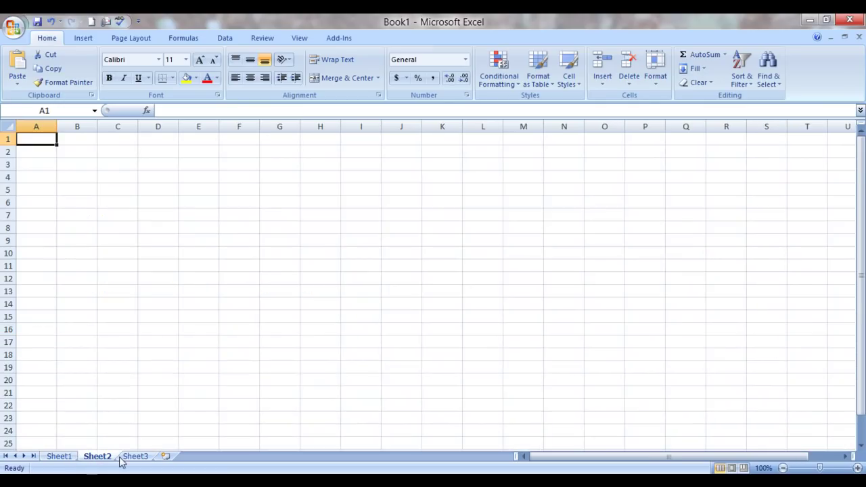
{"action": "left_click", "coordinate": [125, 458]}
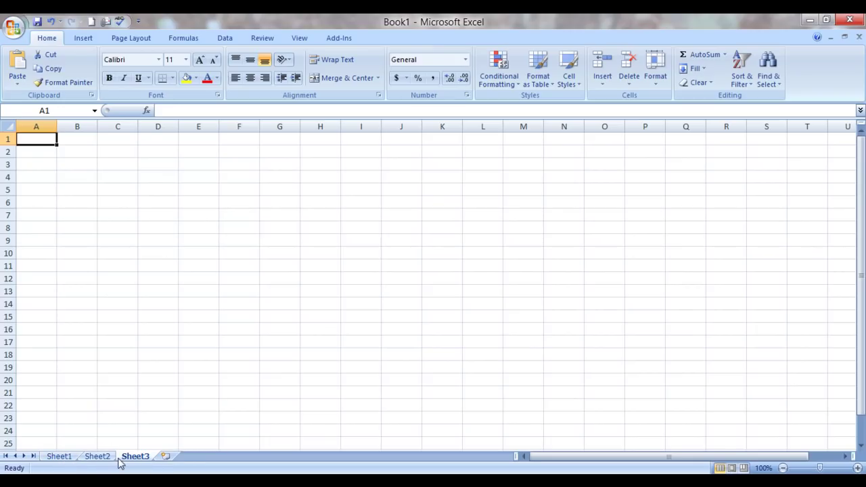
{"action": "left_click", "coordinate": [58, 457]}
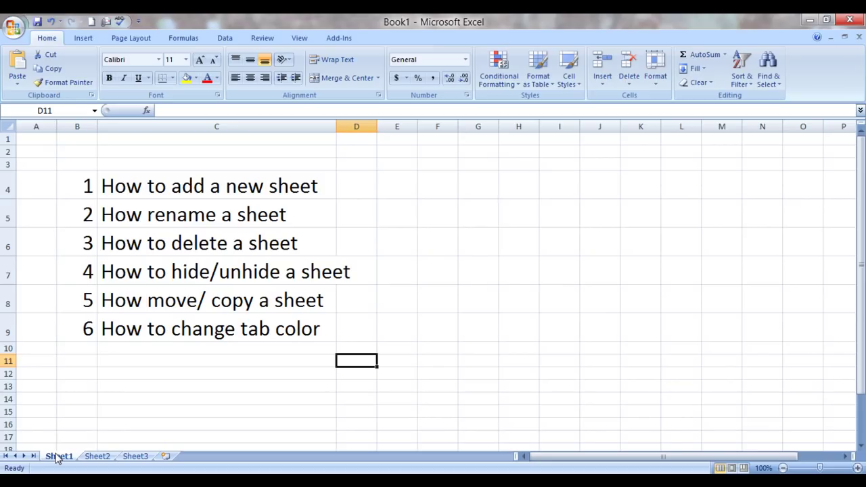
Add two blank worksheets after Sheet3 and a third one directly before the last sheet.
{"action": "left_click", "coordinate": [168, 457]}
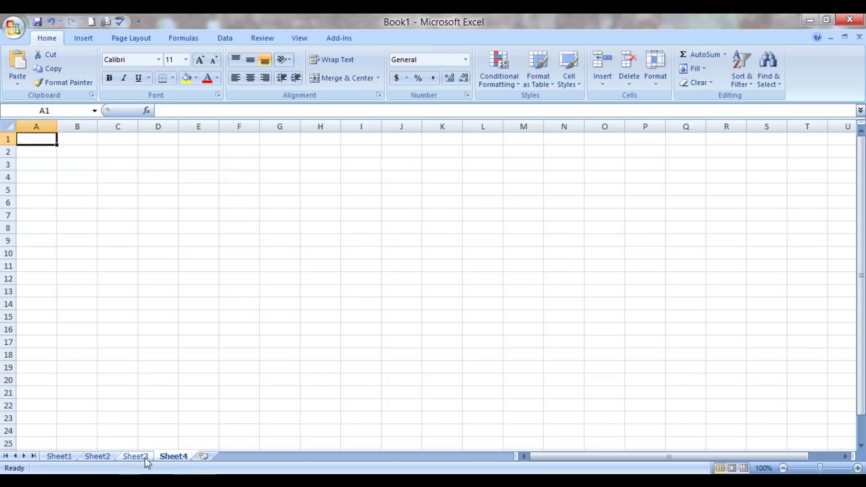
{"action": "left_click", "coordinate": [205, 457]}
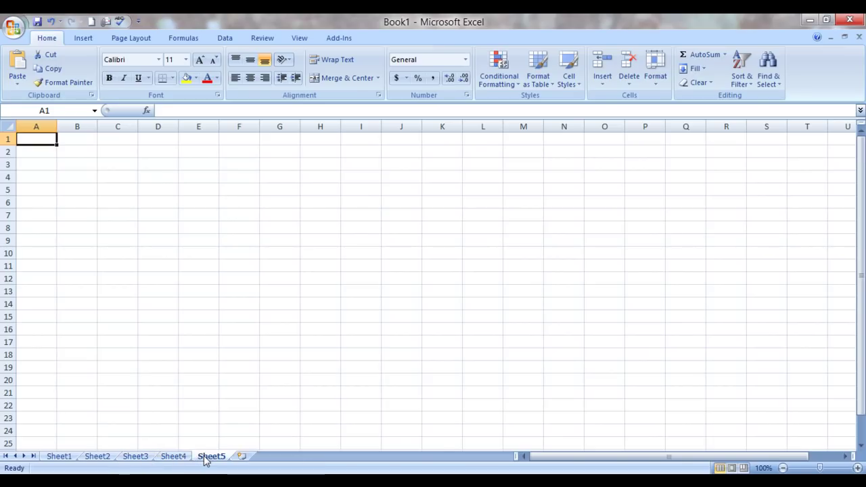
{"action": "left_click", "coordinate": [241, 457]}
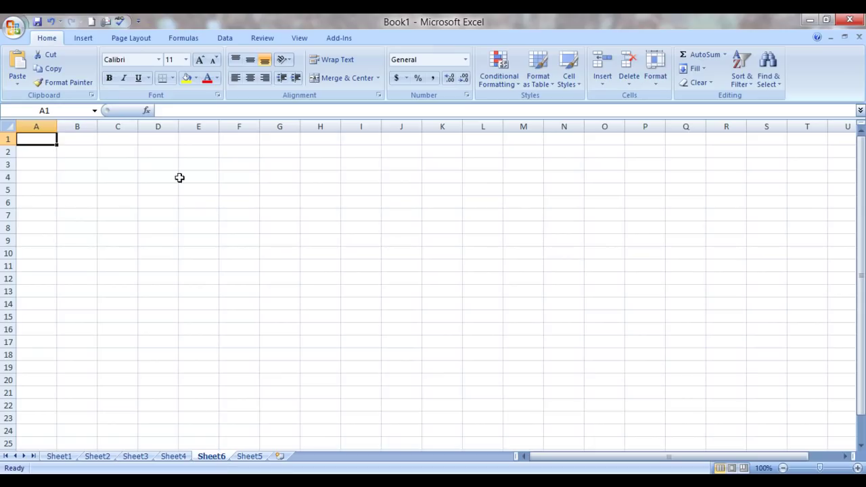
Insert another blank sheet in front of Sheet6 with the Insert Sheet command.
{"action": "left_click", "coordinate": [83, 38]}
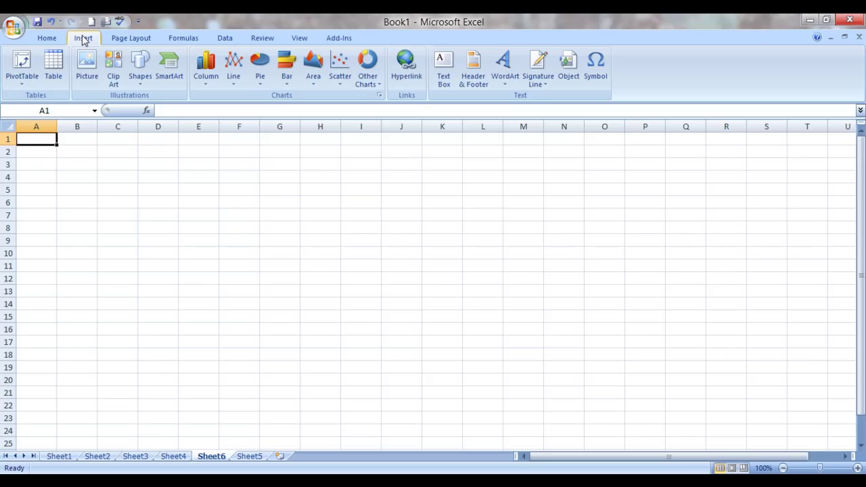
{"action": "left_click", "coordinate": [48, 39]}
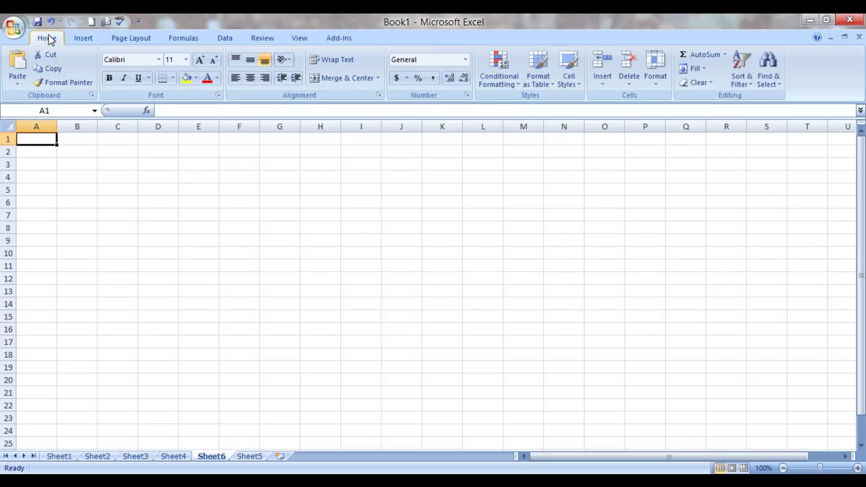
{"action": "left_click", "coordinate": [604, 83]}
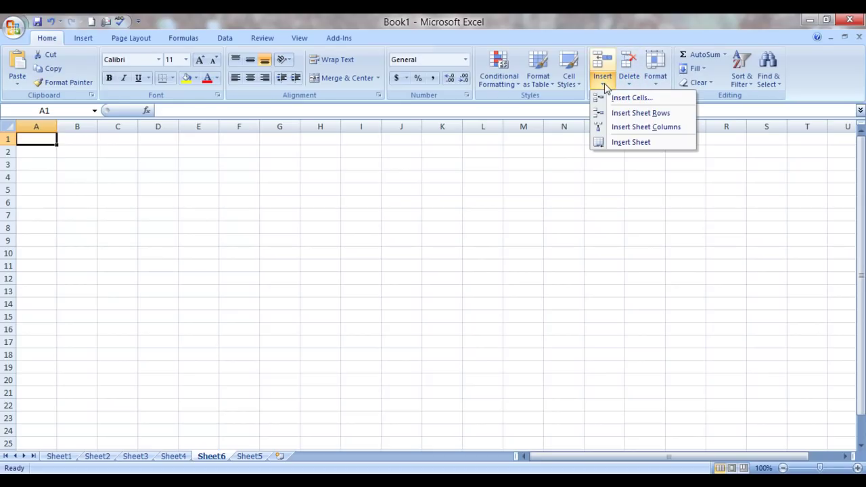
{"action": "left_click", "coordinate": [624, 143]}
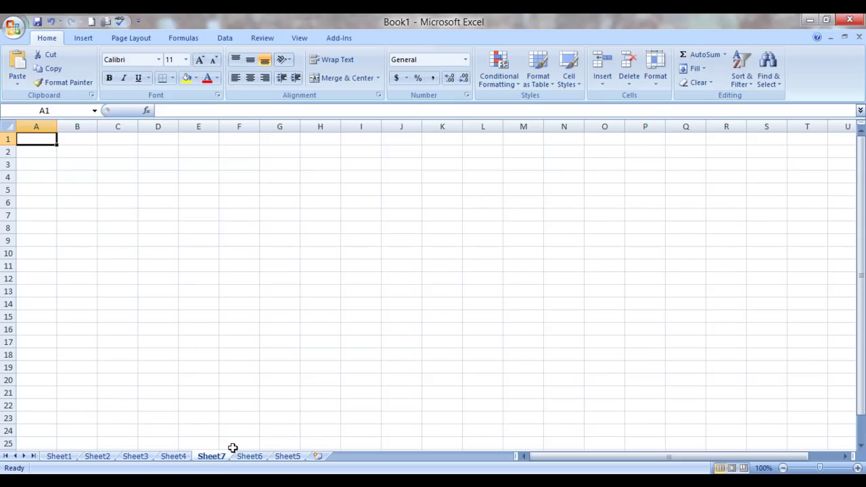
Insert a new sheet of type Worksheet before Sheet6 using the sheet's Insert dialog.
{"action": "left_click", "coordinate": [286, 458]}
{"action": "right_click", "coordinate": [286, 458]}
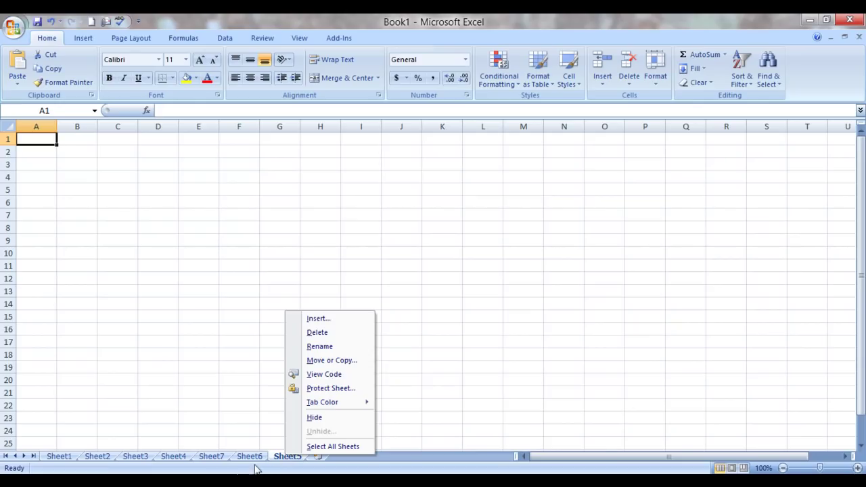
{"action": "left_click", "coordinate": [251, 459]}
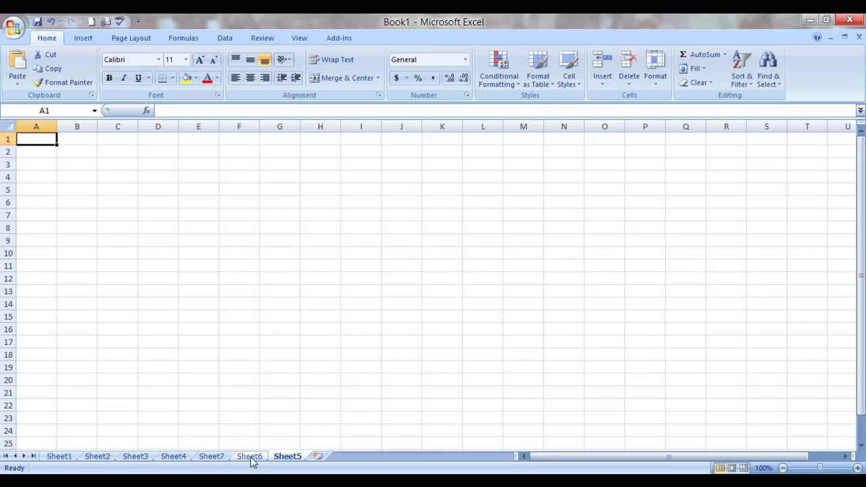
{"action": "right_click", "coordinate": [251, 460]}
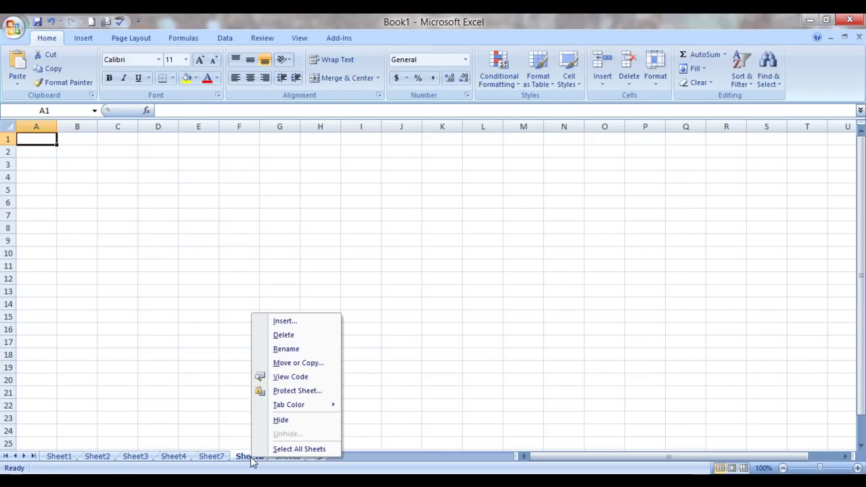
{"action": "left_click", "coordinate": [285, 323]}
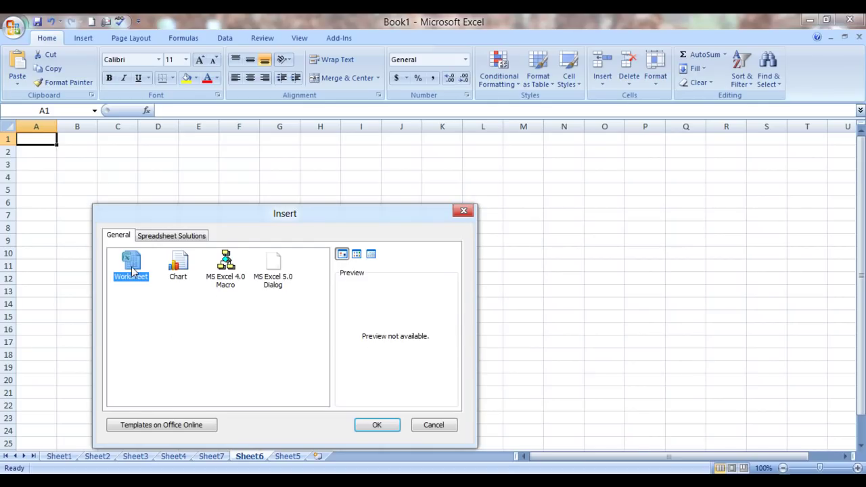
{"action": "left_click", "coordinate": [380, 426]}
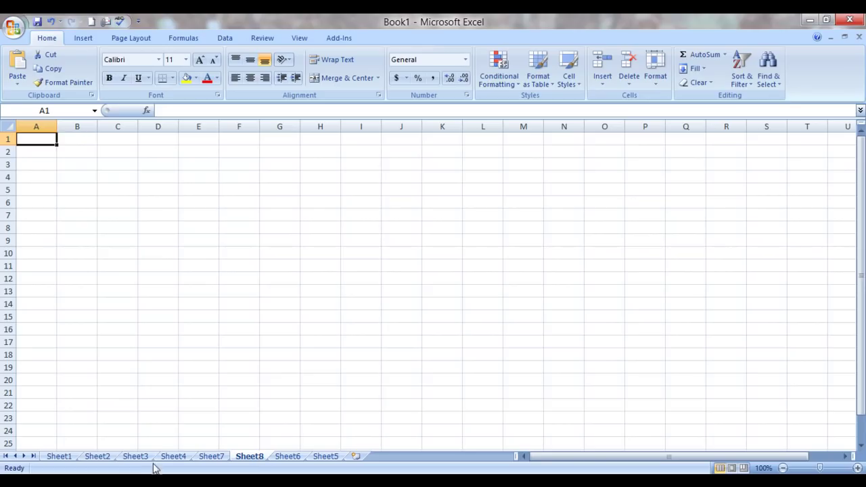
Return to Sheet1, which holds the topic list, and rename it as myelesson.
{"action": "left_click", "coordinate": [66, 456]}
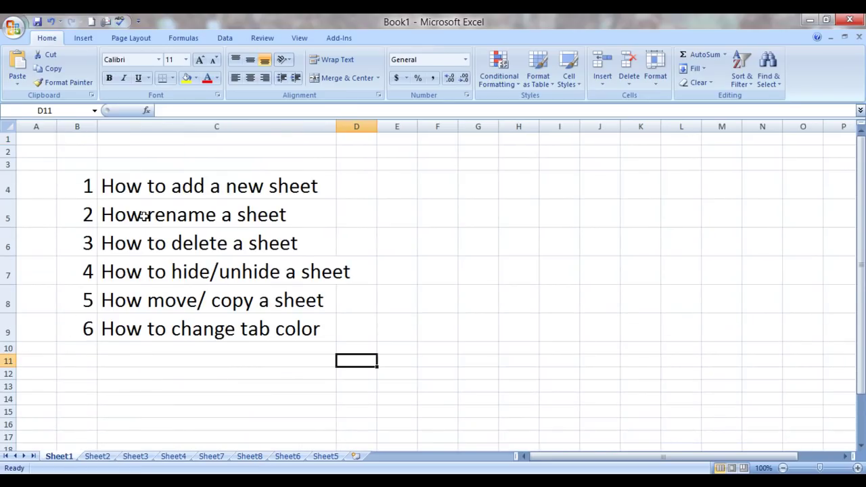
{"action": "left_click", "coordinate": [143, 216]}
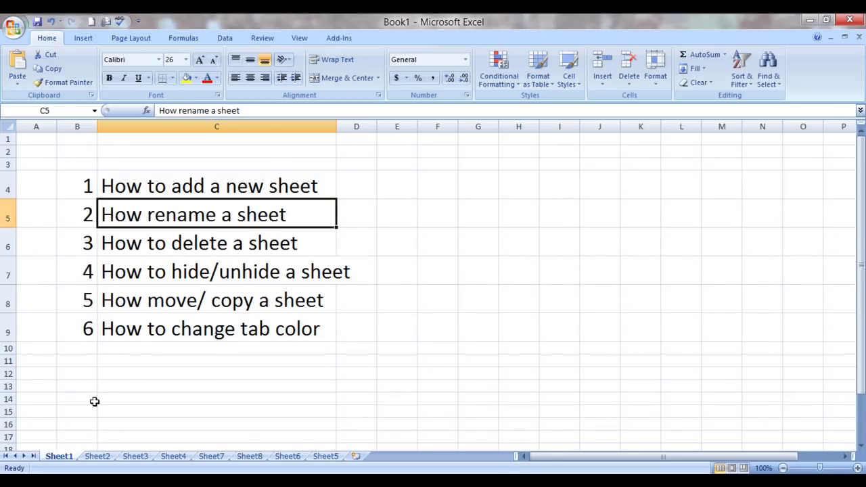
{"action": "double_click", "coordinate": [68, 457]}
{"action": "double_click", "coordinate": [68, 457]}
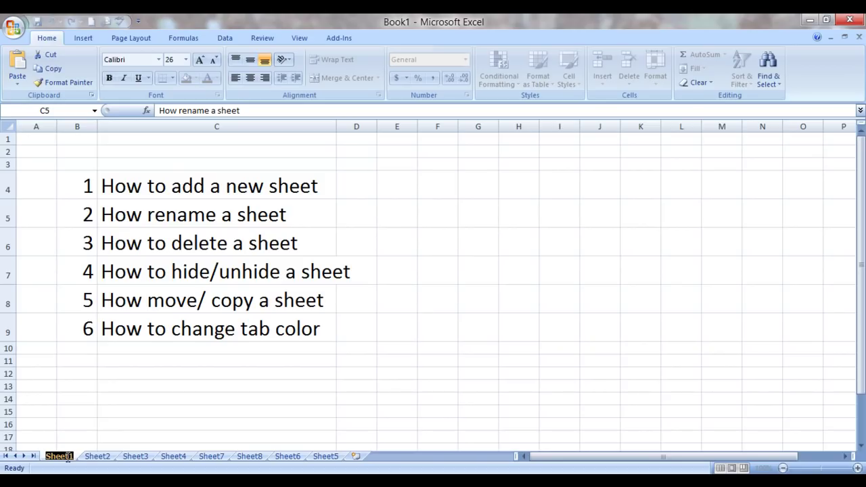
{"action": "type", "text": "myelesson"}
{"action": "key", "text": "Return"}
{"action": "left_click", "coordinate": [144, 411]}
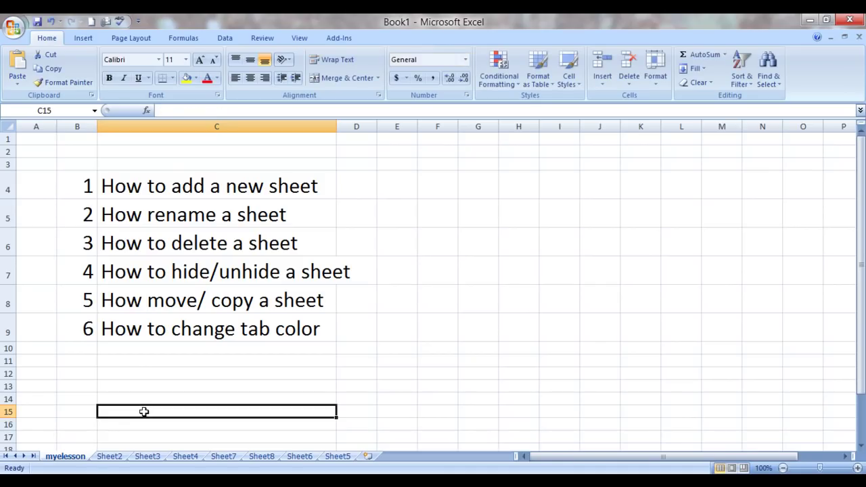
{"action": "left_click_drag", "start_coordinate": [69, 460], "coordinate": [118, 409]}
{"action": "left_click", "coordinate": [127, 390]}
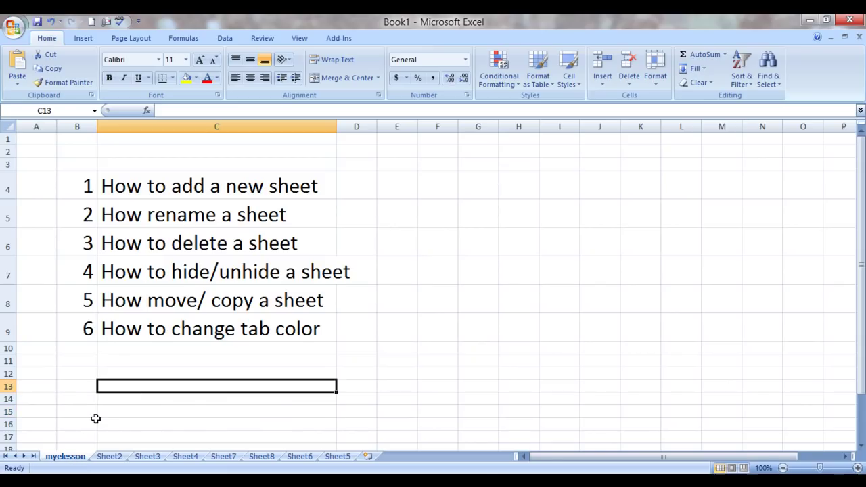
Rename Sheet2 as Excelmadeeasy.
{"action": "left_click", "coordinate": [110, 460]}
{"action": "right_click", "coordinate": [111, 462]}
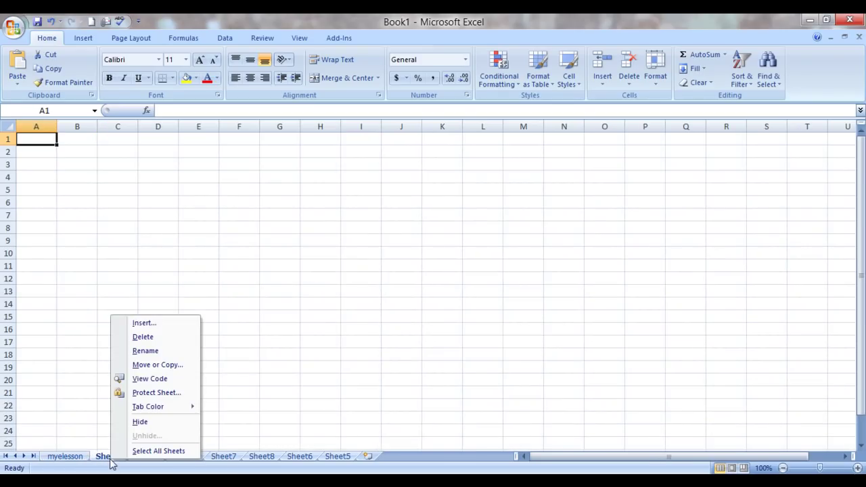
{"action": "left_click", "coordinate": [147, 351]}
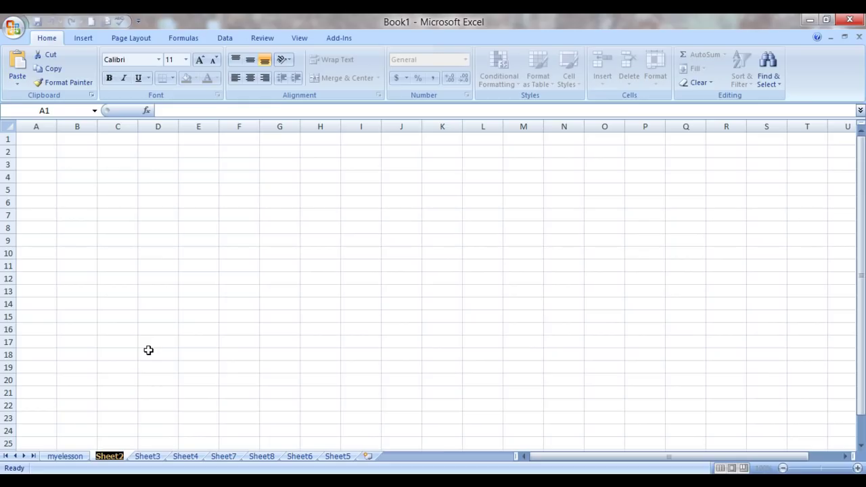
{"action": "type", "text": "Excel"}
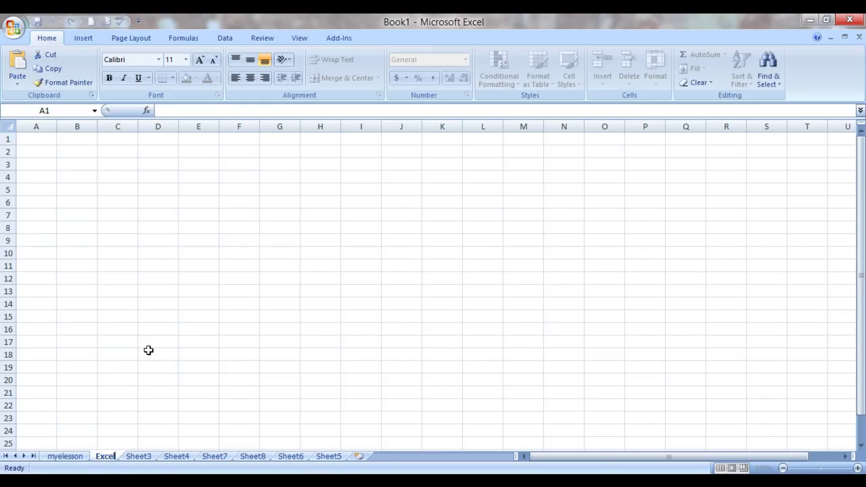
{"action": "type", "text": "madeeasy"}
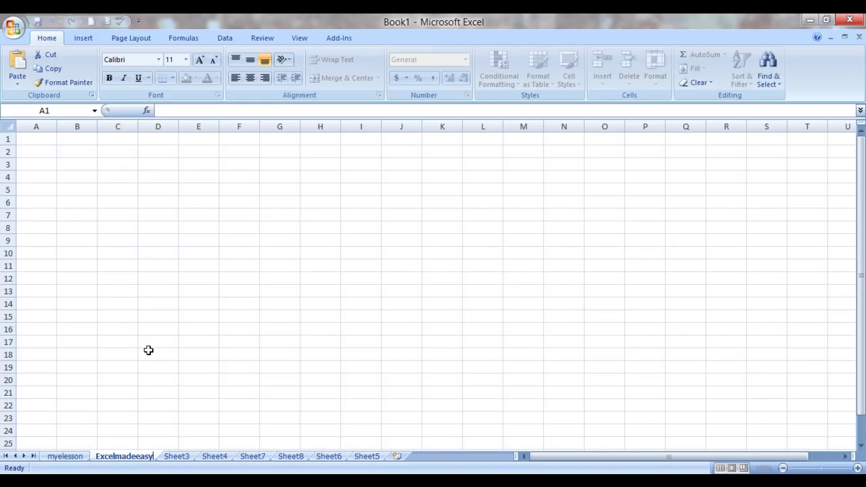
{"action": "left_click", "coordinate": [165, 375]}
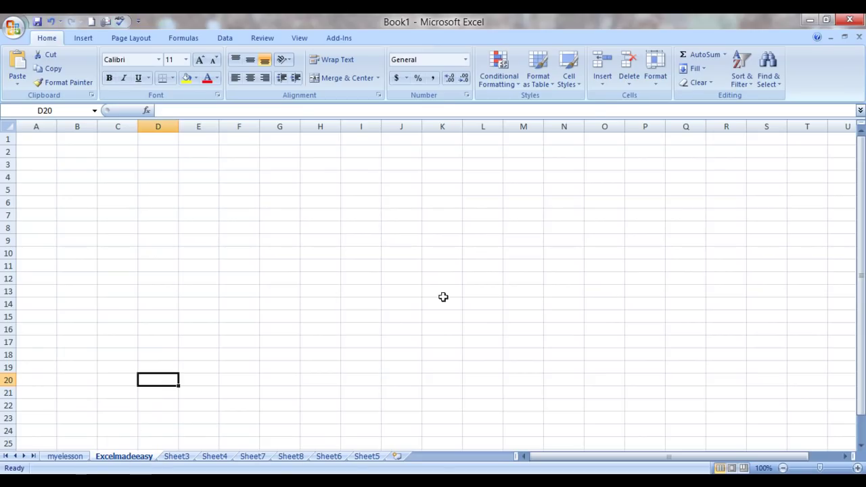
{"action": "left_click", "coordinate": [604, 84]}
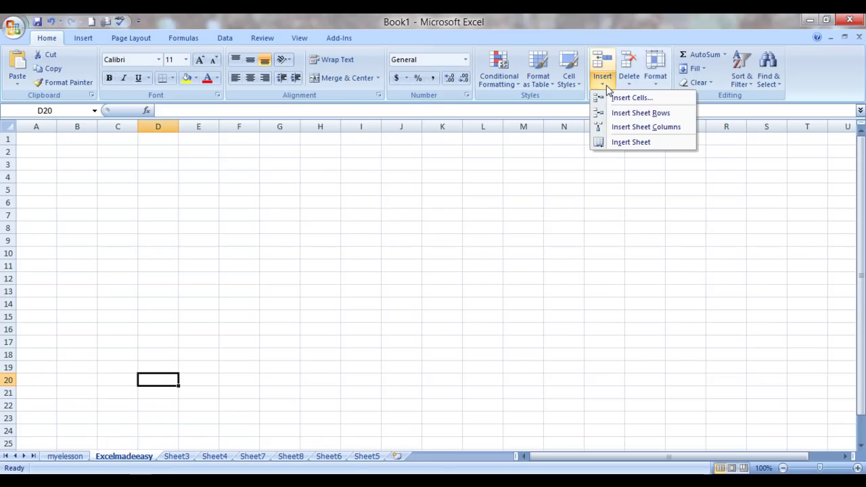
{"action": "left_click", "coordinate": [656, 83]}
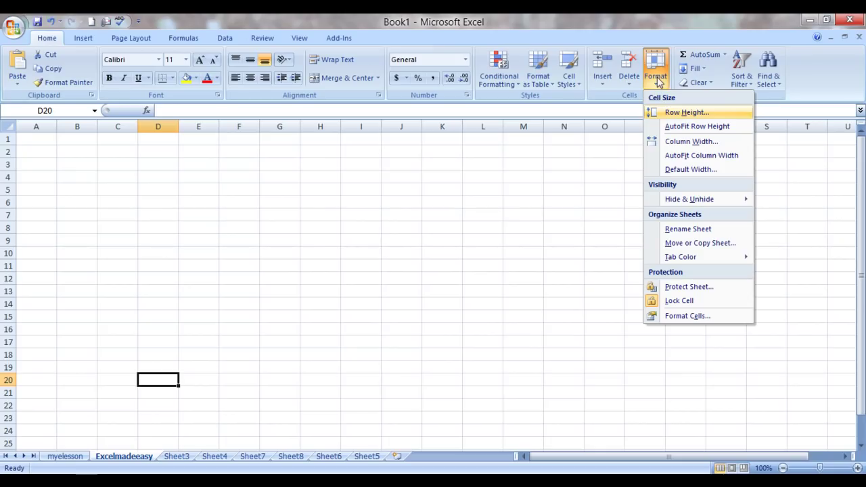
{"action": "left_click", "coordinate": [688, 230]}
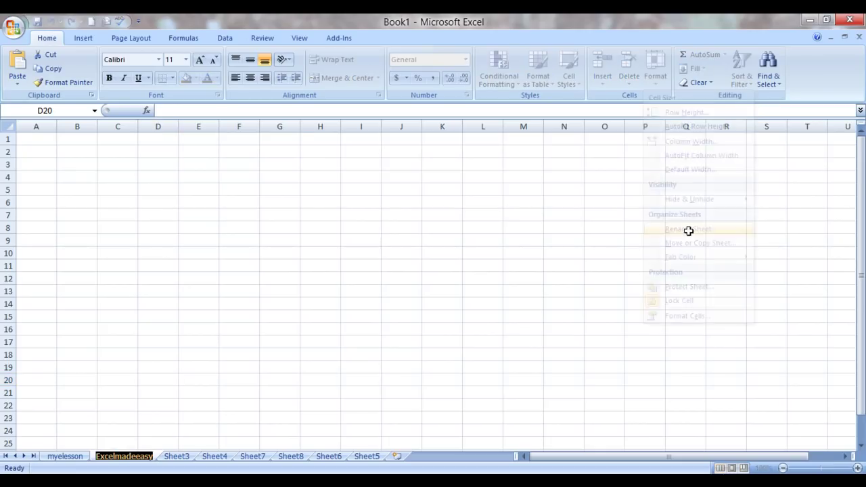
{"action": "key", "text": "Return"}
Rename Sheet3 as Guru using the Rename Sheet command.
{"action": "left_click", "coordinate": [176, 457]}
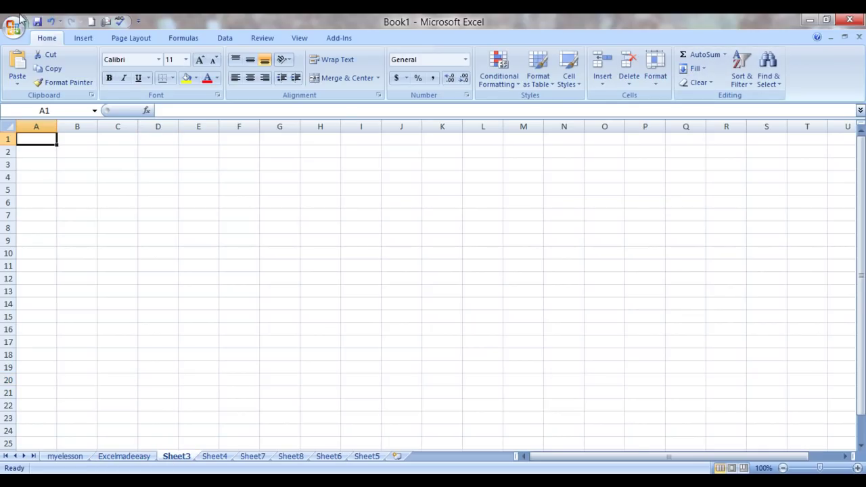
{"action": "left_click", "coordinate": [654, 80]}
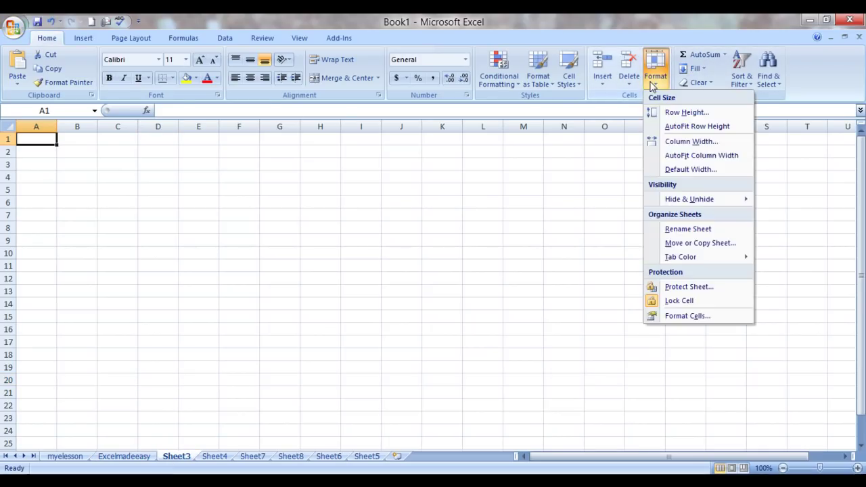
{"action": "left_click", "coordinate": [680, 230]}
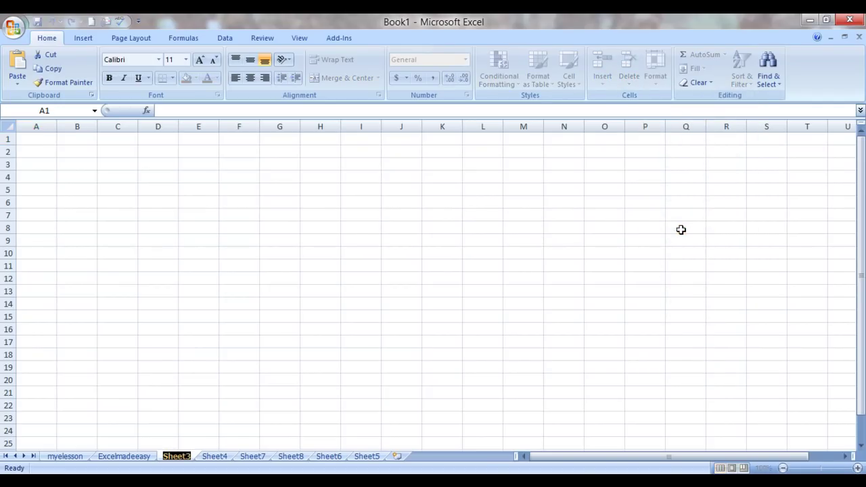
{"action": "type", "text": "Guru"}
{"action": "left_click", "coordinate": [467, 301]}
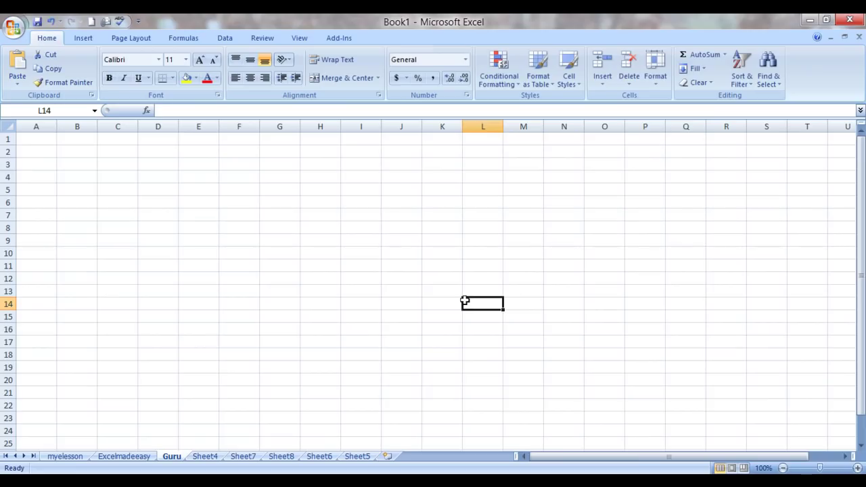
Select the "How to delete a sheet" topic on the myelesson sheet, and delete Sheet7.
{"action": "left_click", "coordinate": [80, 458]}
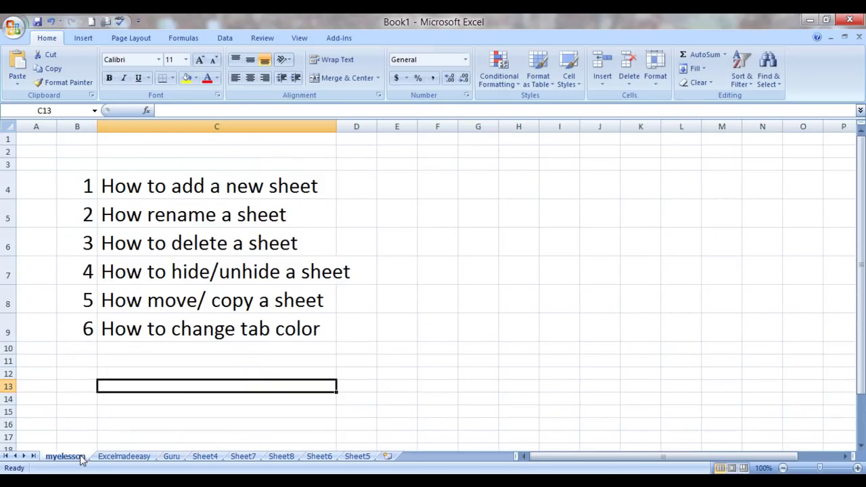
{"action": "left_click", "coordinate": [195, 243]}
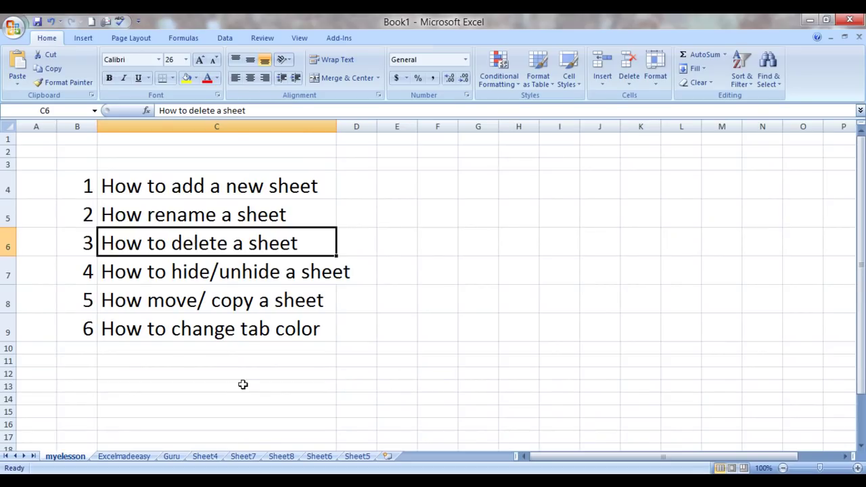
{"action": "left_click", "coordinate": [245, 457]}
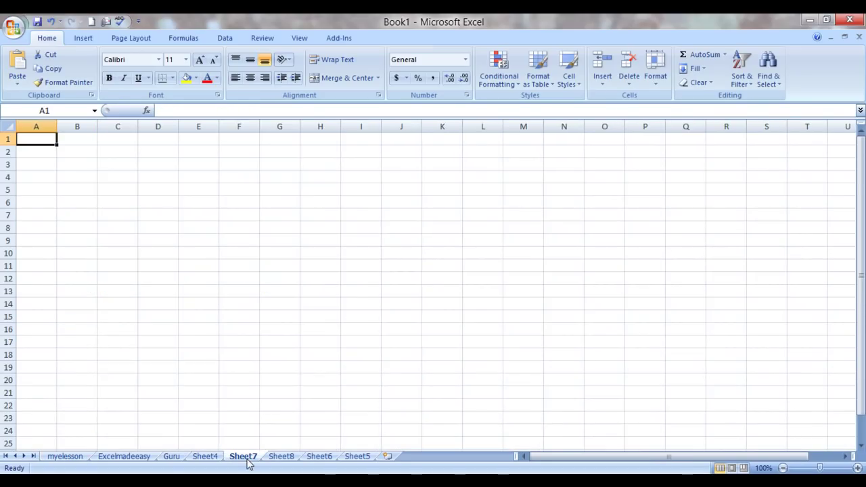
{"action": "right_click", "coordinate": [247, 460]}
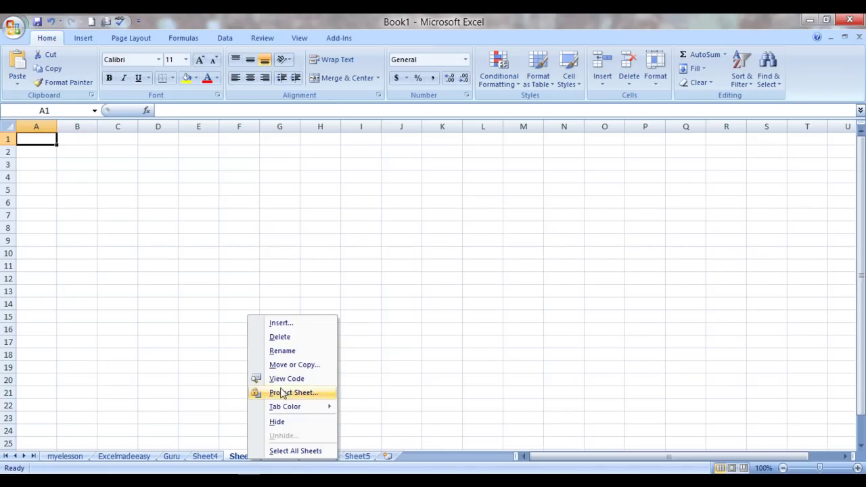
{"action": "left_click", "coordinate": [280, 337]}
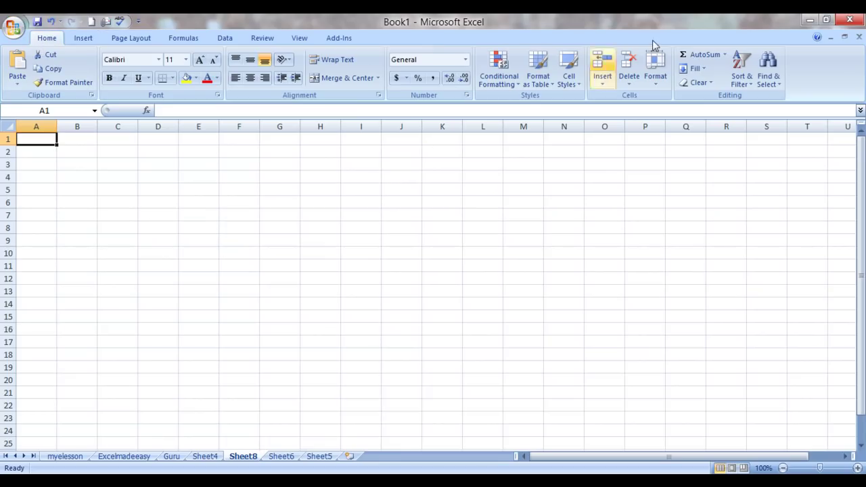
Delete Sheet8 with the Delete Sheet command.
{"action": "left_click", "coordinate": [630, 80]}
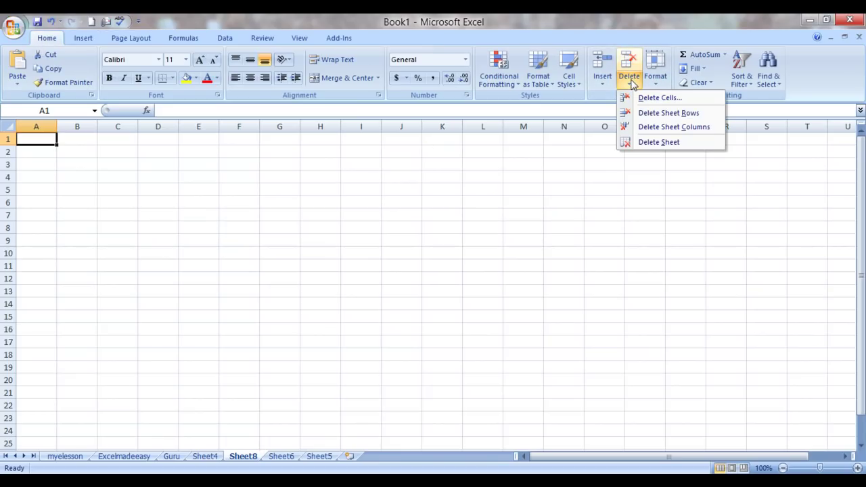
{"action": "left_click", "coordinate": [656, 143]}
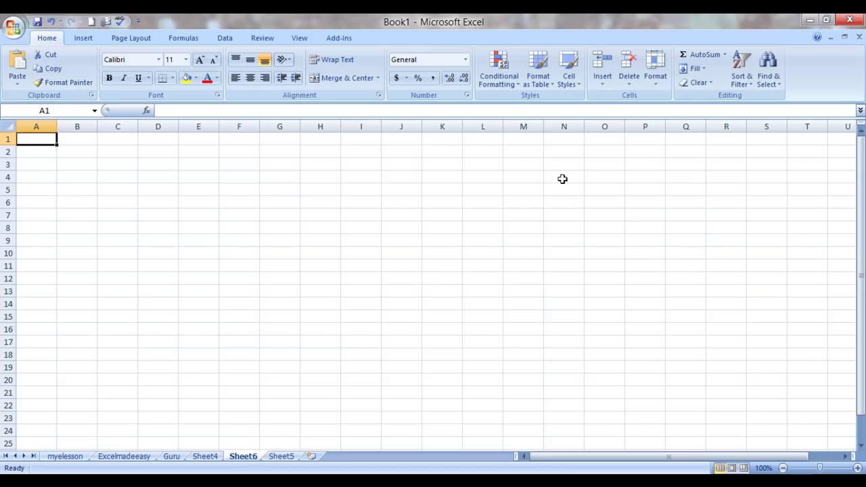
{"action": "left_click", "coordinate": [653, 78]}
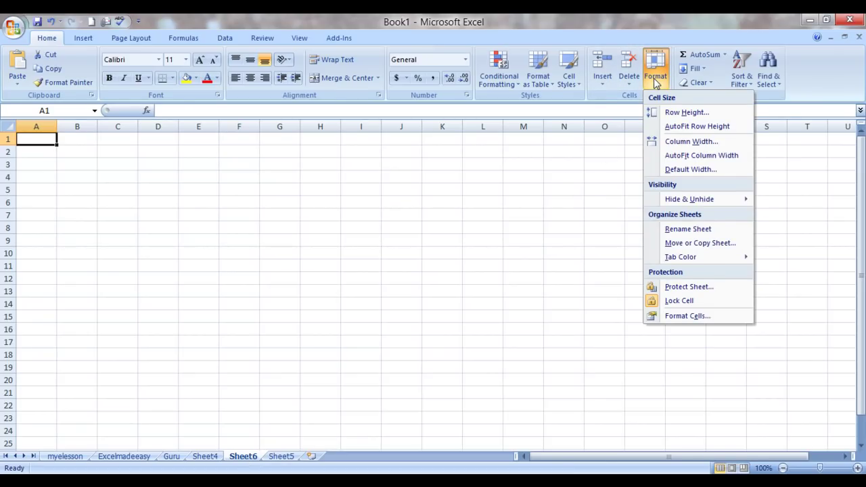
{"action": "left_click", "coordinate": [512, 299]}
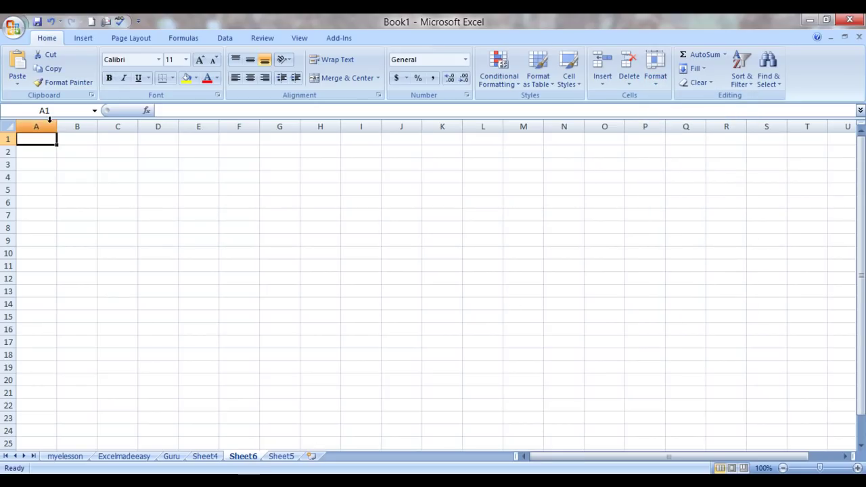
Select the "How to hide/unhide a sheet" topic on the myelesson sheet, and hide the Guru sheet.
{"action": "left_click", "coordinate": [68, 458]}
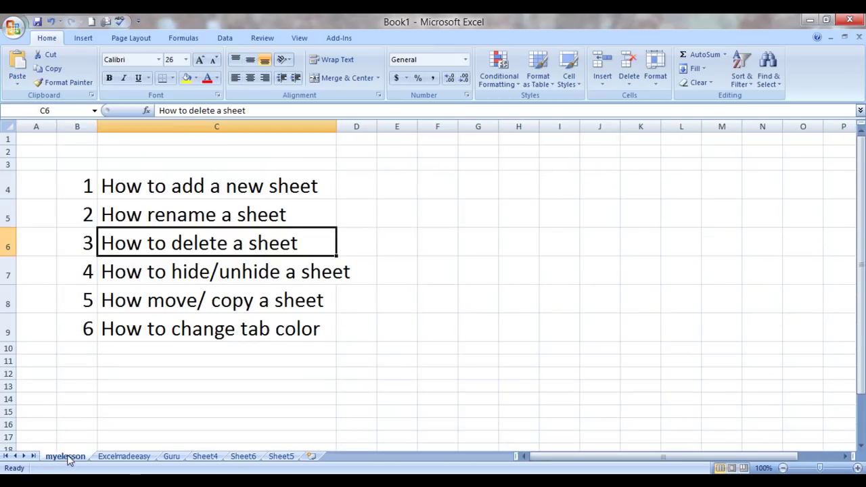
{"action": "left_click", "coordinate": [171, 274]}
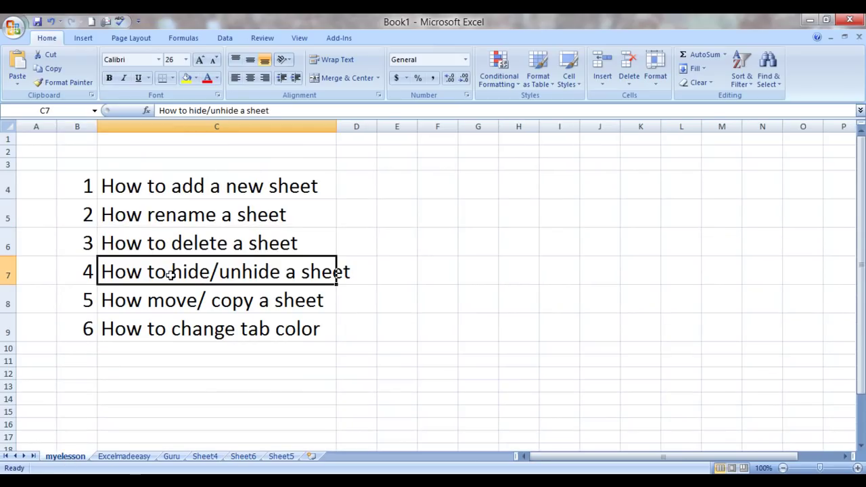
{"action": "right_click", "coordinate": [171, 456]}
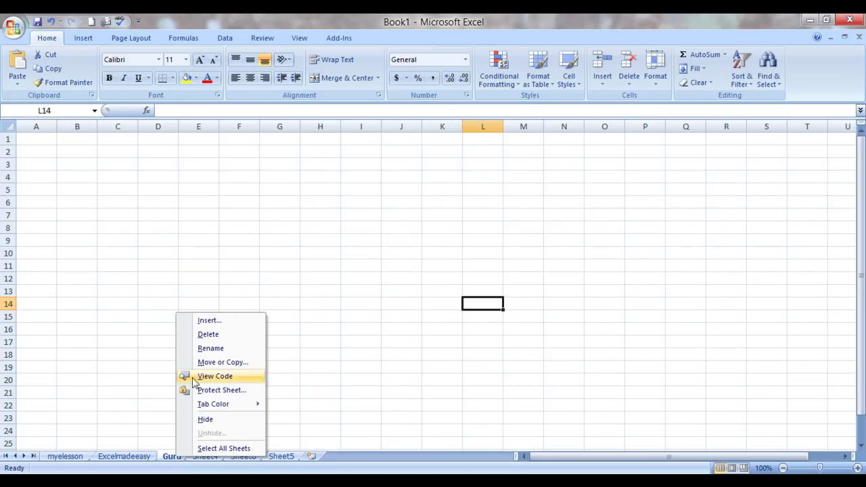
{"action": "left_click", "coordinate": [205, 420]}
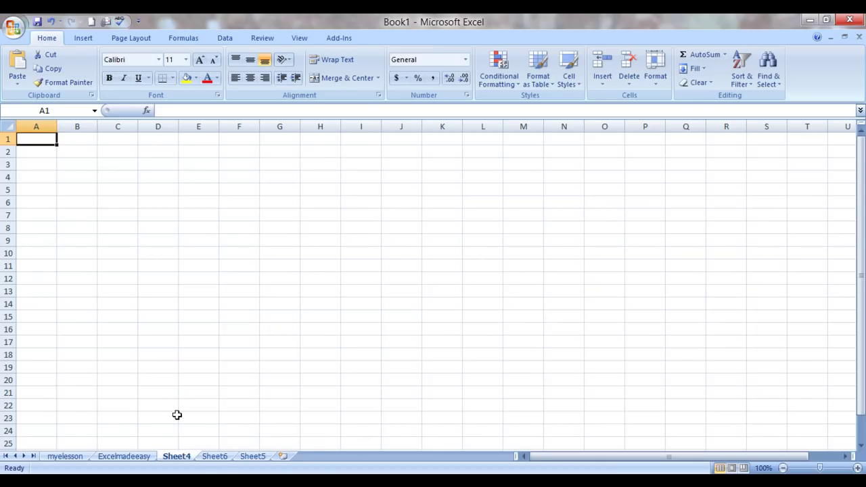
Hide the Excelmadeeasy sheet.
{"action": "left_click", "coordinate": [125, 457]}
{"action": "right_click", "coordinate": [126, 458]}
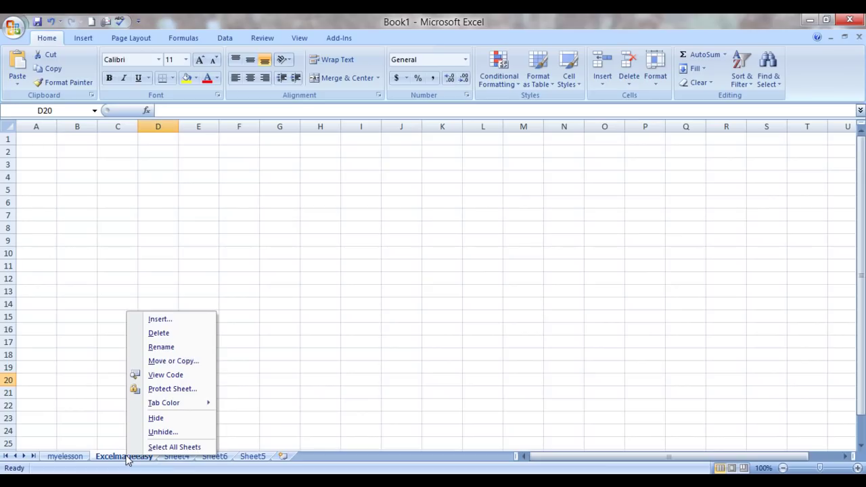
{"action": "left_click", "coordinate": [157, 419]}
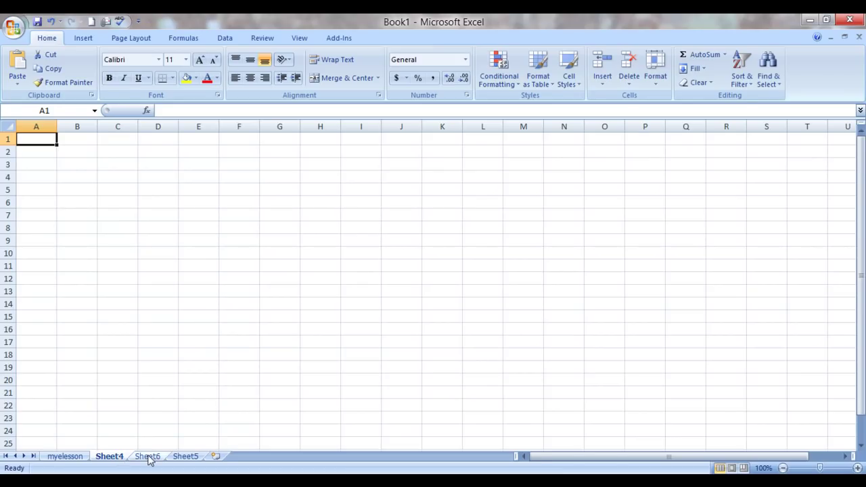
Hide Sheet6 with the Hide Sheet command.
{"action": "left_click", "coordinate": [149, 457]}
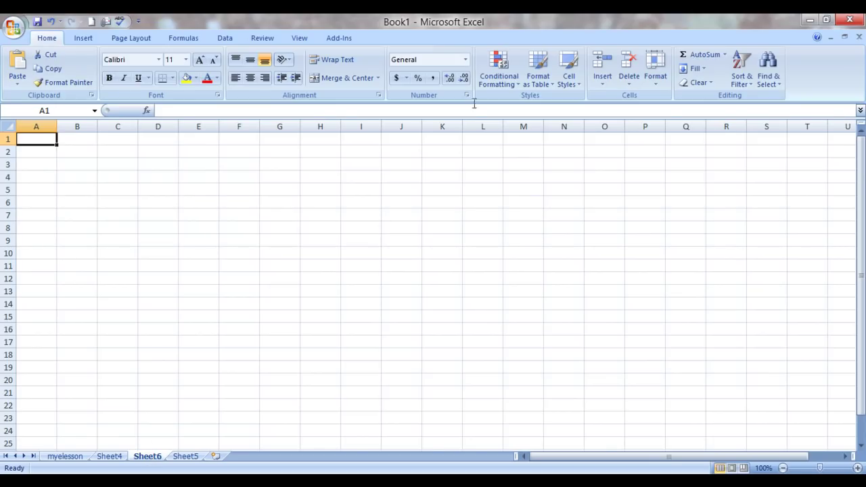
{"action": "left_click", "coordinate": [658, 83]}
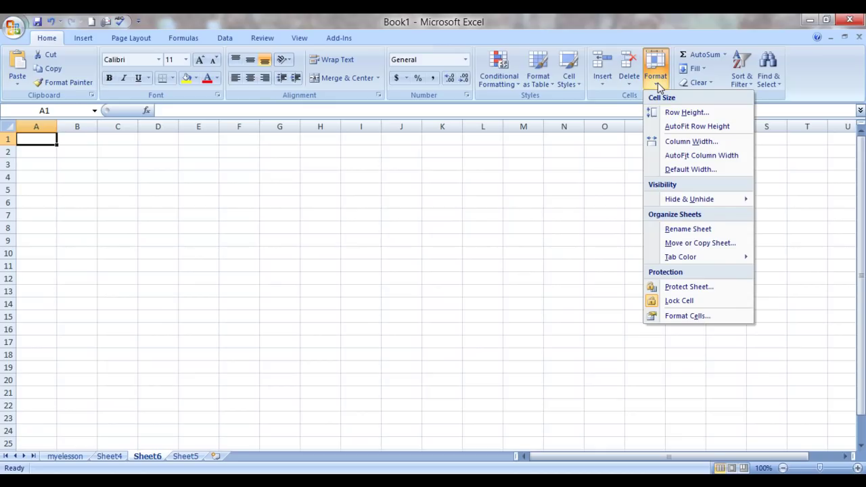
{"action": "mouse_move", "coordinate": [685, 204]}
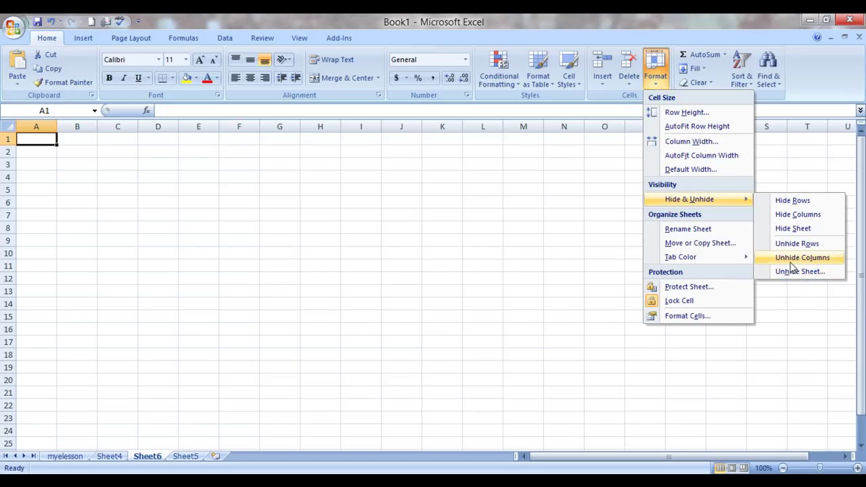
{"action": "left_click", "coordinate": [792, 230]}
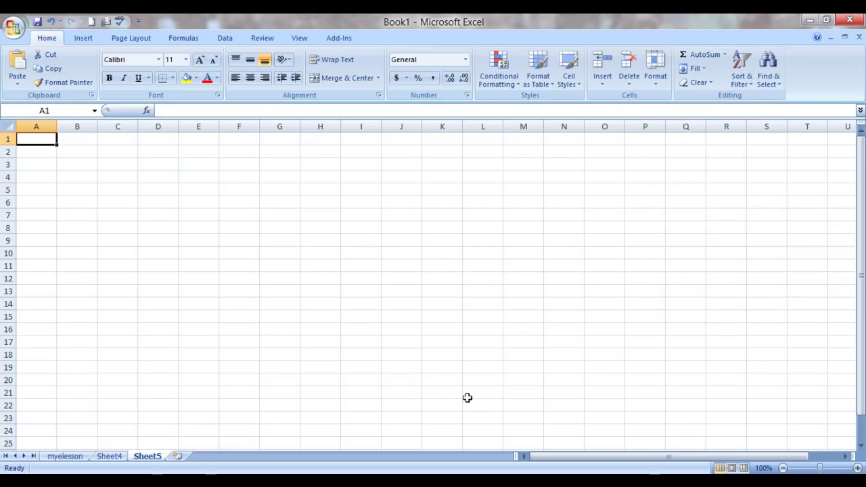
Unhide the Excelmadeeasy sheet, starting from Sheet4 and choosing it in the list of hidden sheets.
{"action": "left_click", "coordinate": [113, 457]}
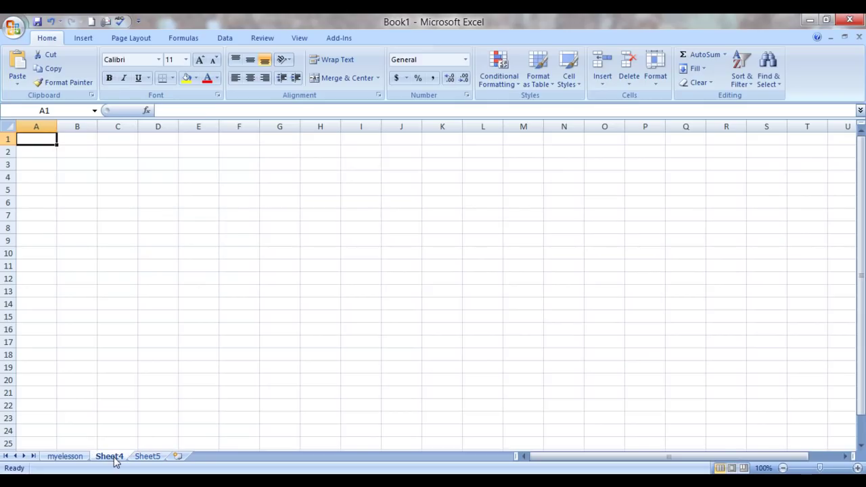
{"action": "right_click", "coordinate": [115, 460]}
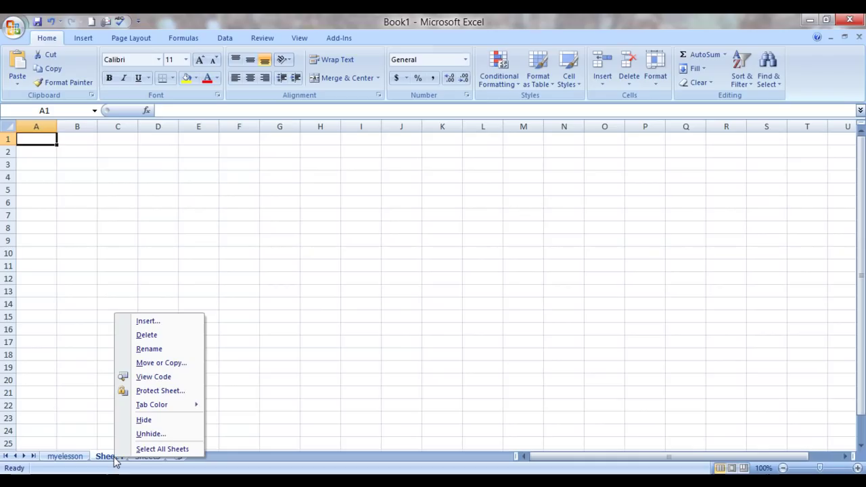
{"action": "left_click", "coordinate": [152, 435]}
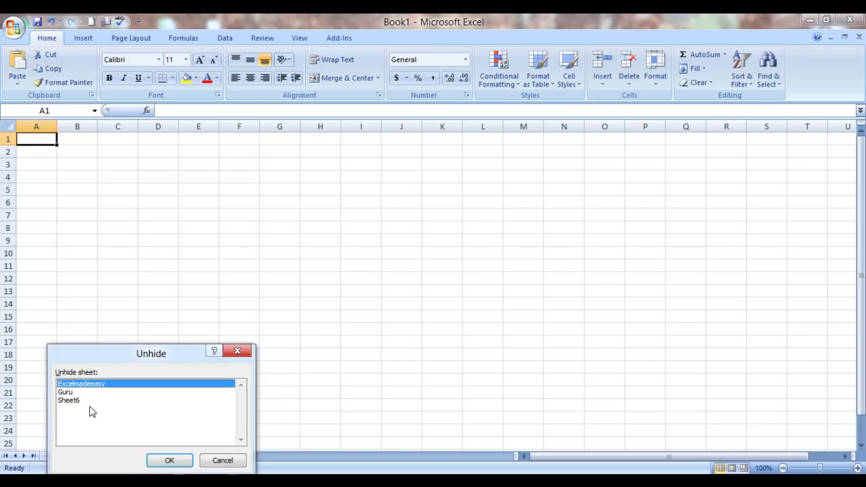
{"action": "key", "text": "Down"}
{"action": "key", "text": "Down"}
{"action": "key", "text": "Up"}
{"action": "key", "text": "Up"}
{"action": "left_click", "coordinate": [178, 462]}
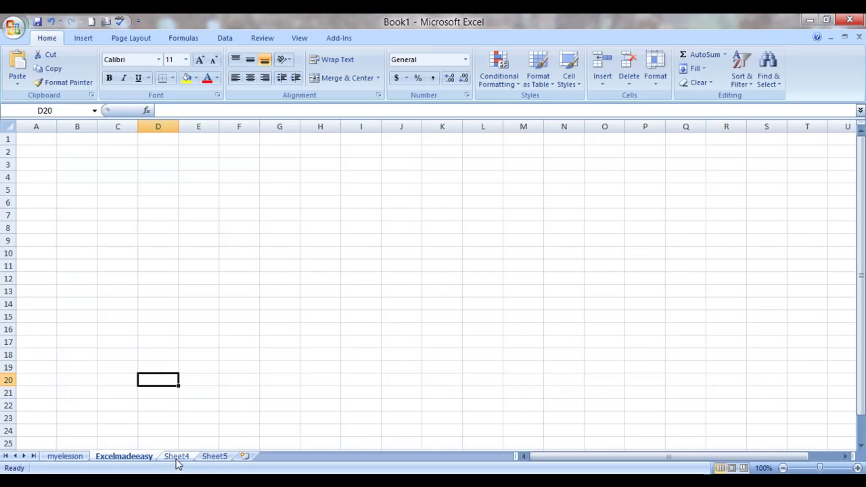
Unhide the Guru sheet with the Unhide Sheet command and select cell F15 on it.
{"action": "left_click", "coordinate": [656, 82]}
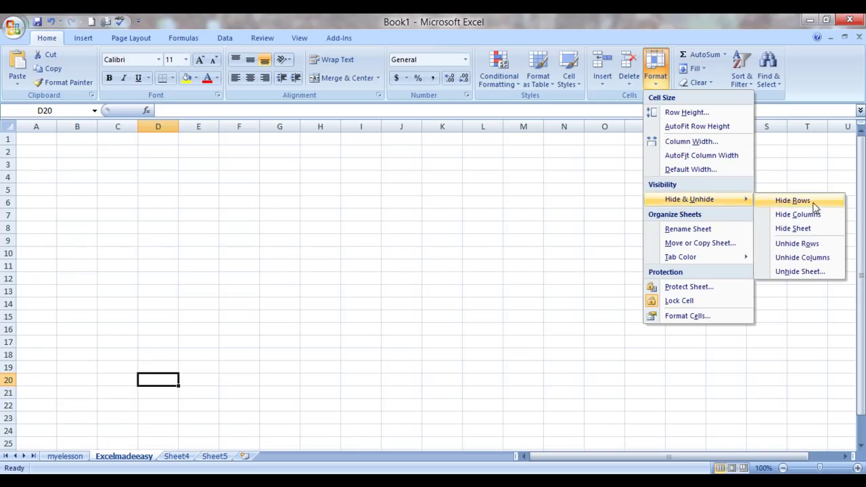
{"action": "left_click", "coordinate": [798, 274]}
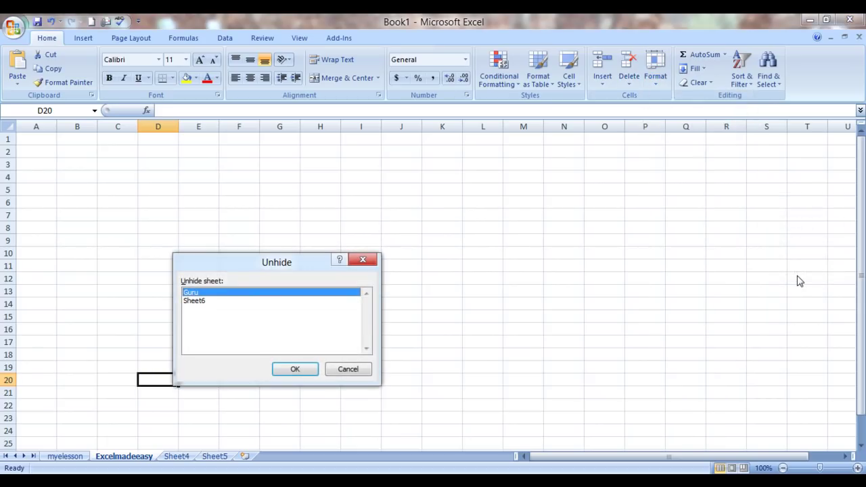
{"action": "left_click", "coordinate": [296, 370]}
{"action": "left_click", "coordinate": [242, 315]}
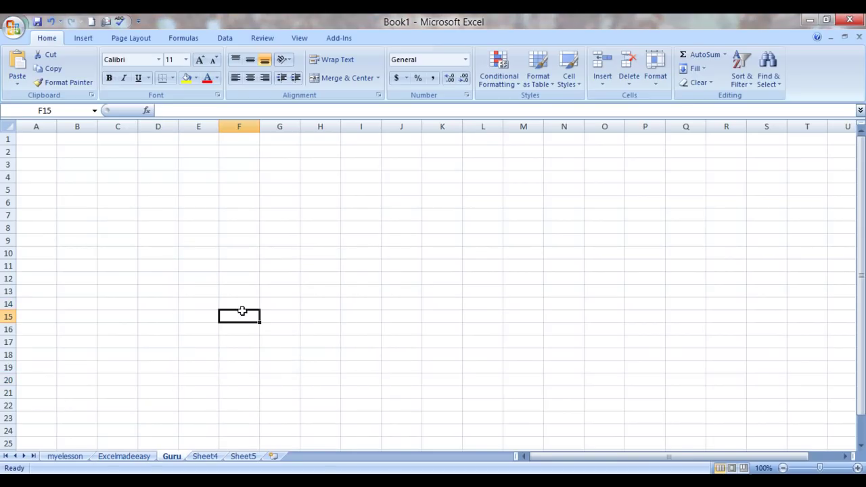
Select C8 on the myelesson sheet, then reorder the sheets by moving Guru after Sheet5 and Excelmadeeasy after Guru.
{"action": "left_click", "coordinate": [60, 458]}
{"action": "left_click", "coordinate": [168, 294]}
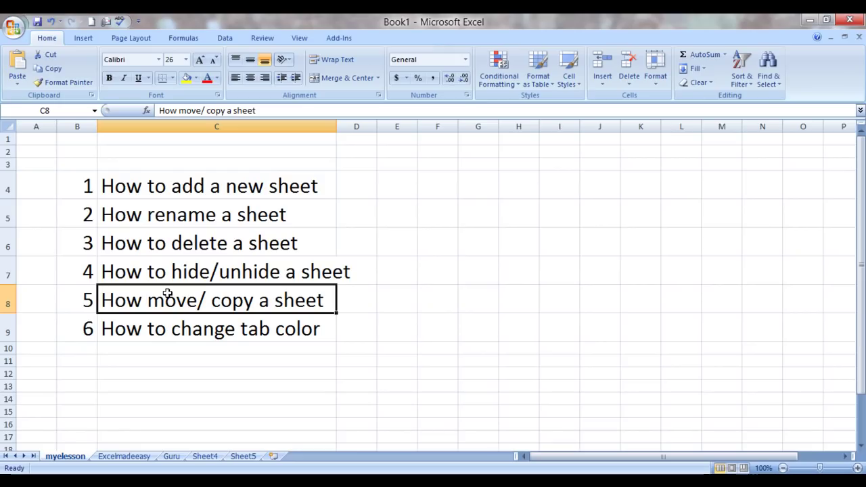
{"action": "left_click", "coordinate": [170, 458]}
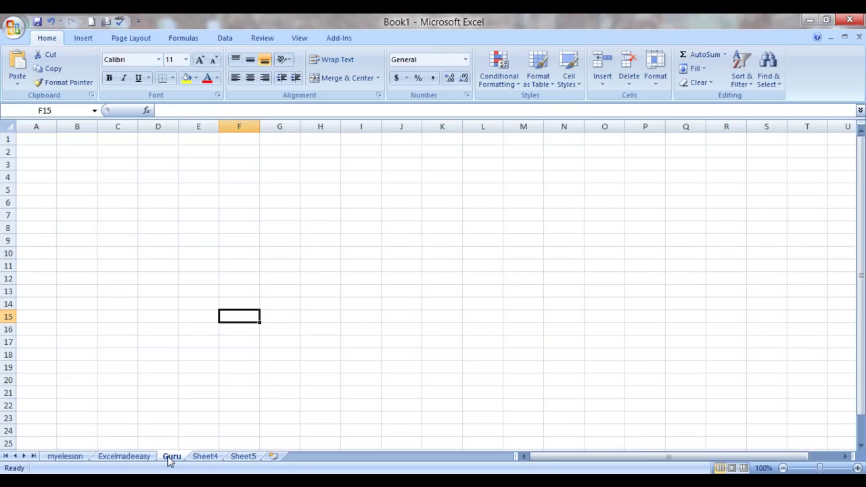
{"action": "double_click", "coordinate": [169, 458]}
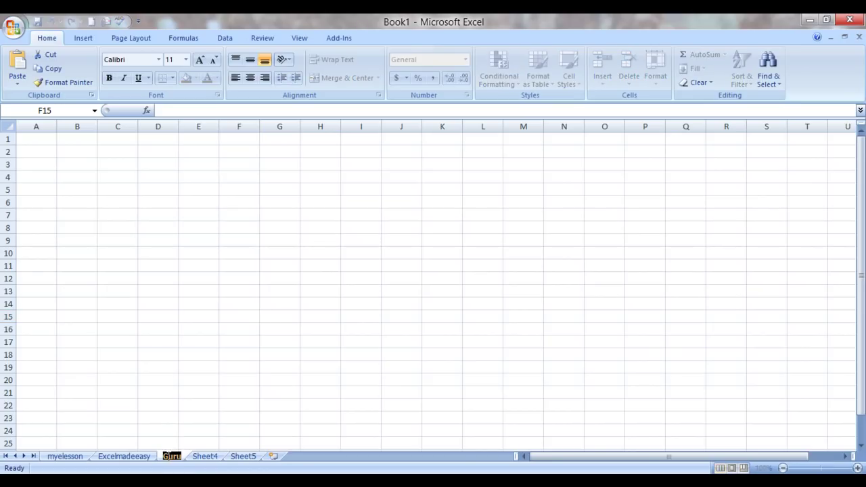
{"action": "left_click", "coordinate": [165, 418]}
{"action": "mouse_move", "coordinate": [170, 460]}
{"action": "left_mouse_down"}
{"action": "mouse_move", "coordinate": [276, 404]}
{"action": "mouse_move", "coordinate": [278, 472]}
{"action": "mouse_move", "coordinate": [275, 456]}
{"action": "left_mouse_up"}
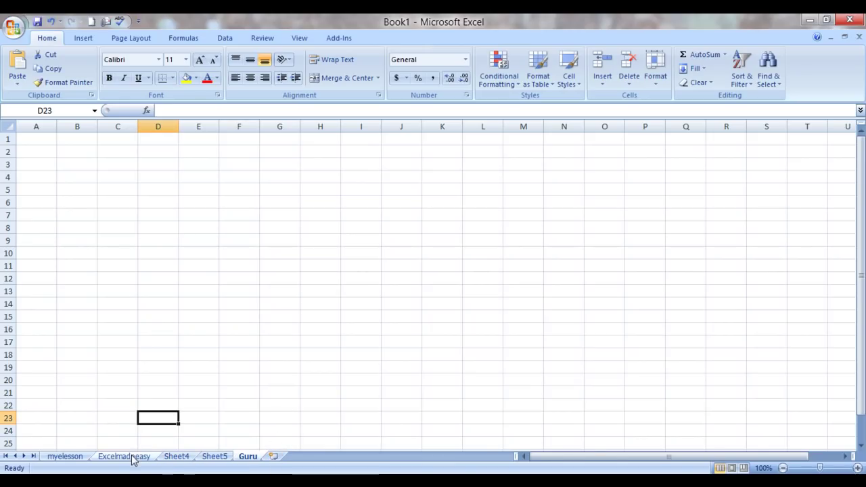
{"action": "mouse_move", "coordinate": [129, 457]}
{"action": "left_mouse_down"}
{"action": "mouse_move", "coordinate": [205, 379]}
{"action": "mouse_move", "coordinate": [273, 460]}
{"action": "left_mouse_up"}
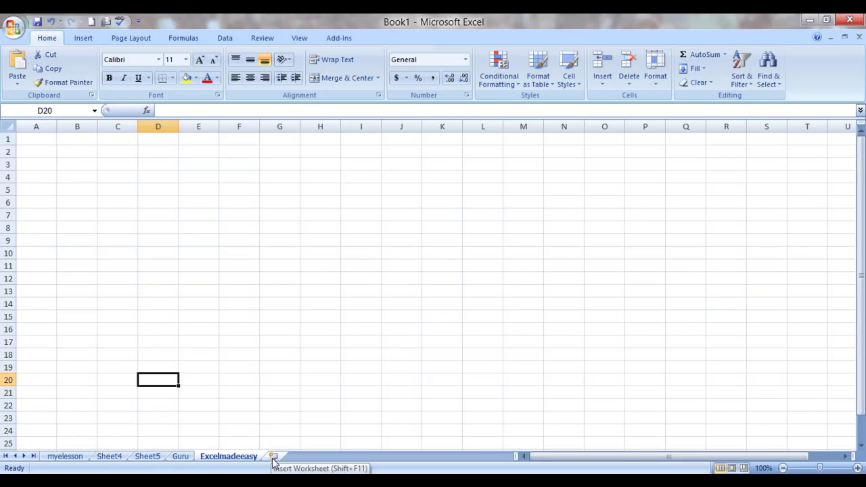
Move the Excelmadeeasy sheet before Sheet4 within Book1 using the Move or Copy command.
{"action": "right_click", "coordinate": [216, 461]}
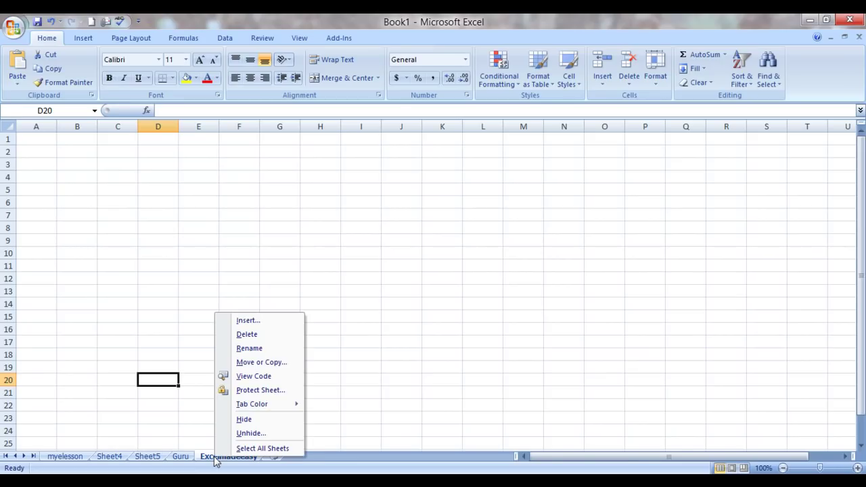
{"action": "left_click", "coordinate": [253, 363]}
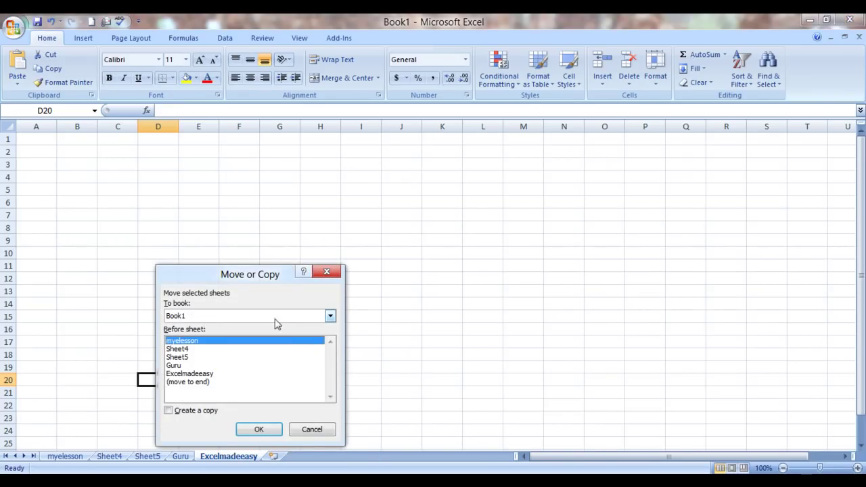
{"action": "left_click", "coordinate": [330, 316]}
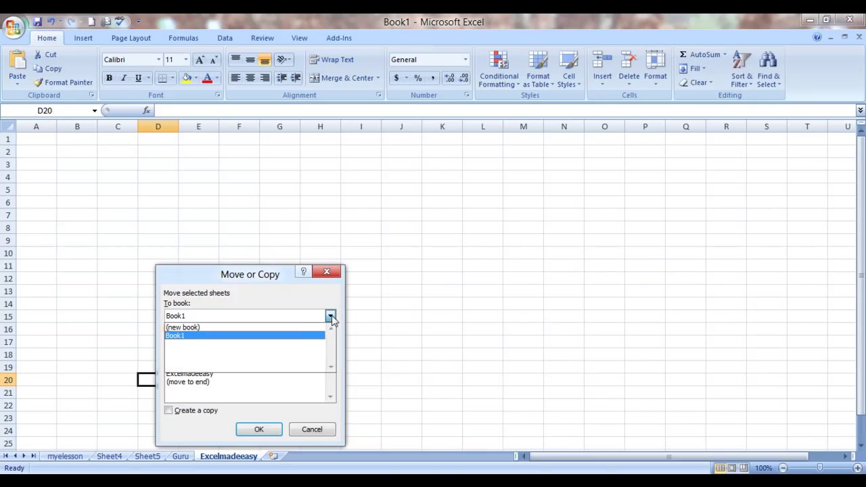
{"action": "left_click", "coordinate": [185, 336]}
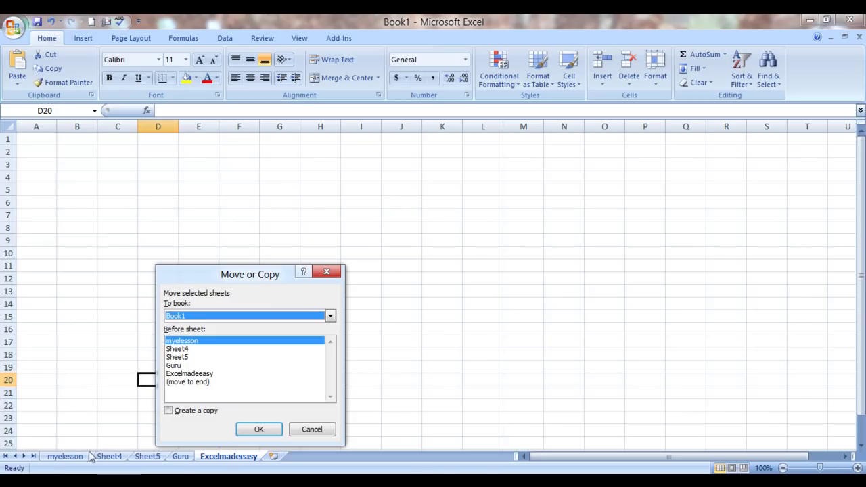
{"action": "left_click", "coordinate": [182, 350]}
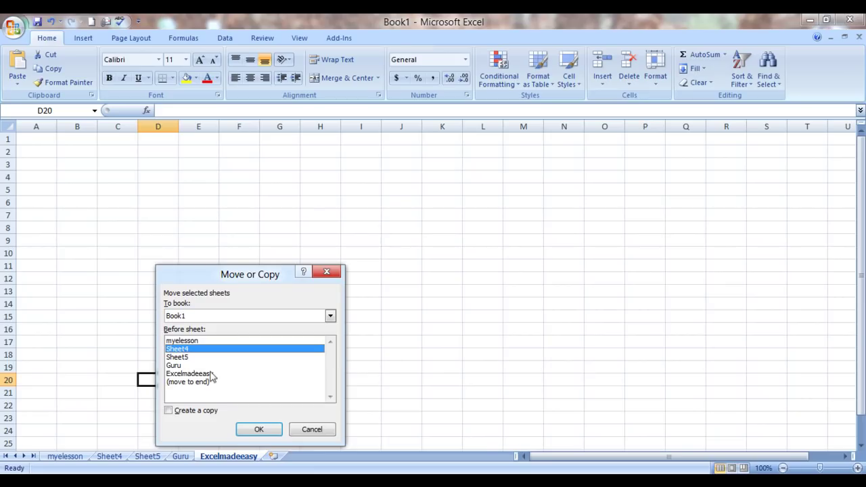
{"action": "left_click", "coordinate": [258, 432]}
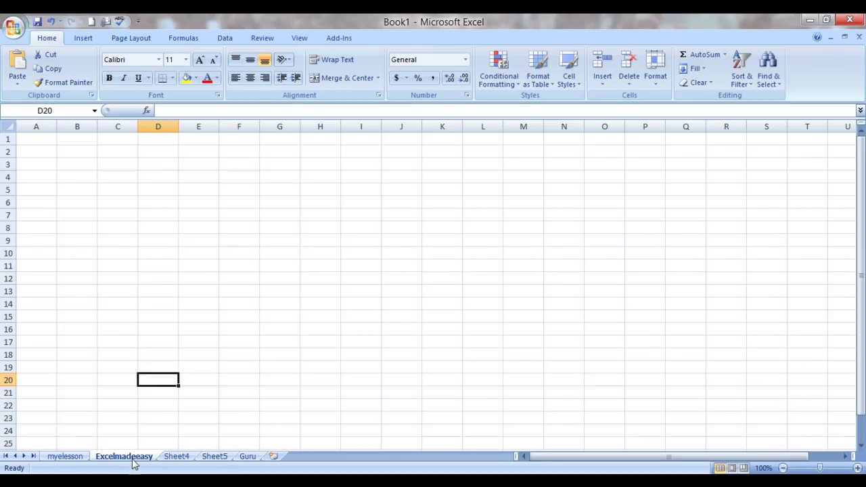
Create a copy of the myelesson sheet at the end of Book1 and compare the original with the copy.
{"action": "left_click", "coordinate": [71, 457]}
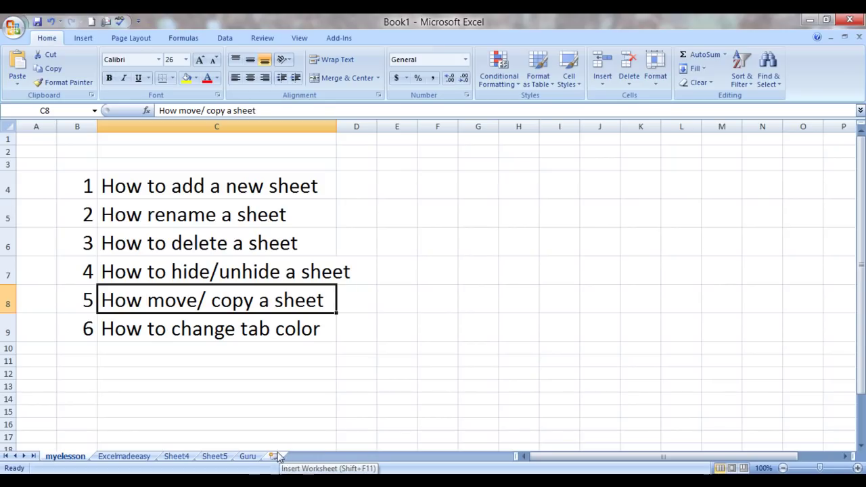
{"action": "right_click", "coordinate": [79, 458]}
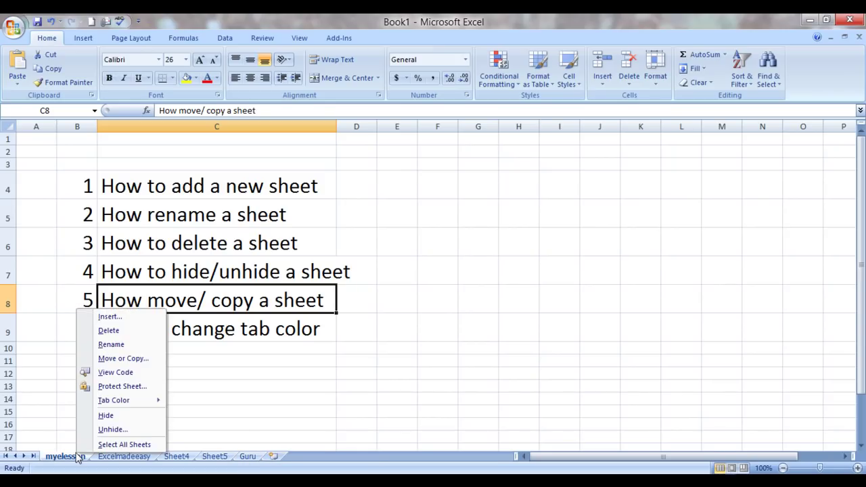
{"action": "left_click", "coordinate": [108, 358]}
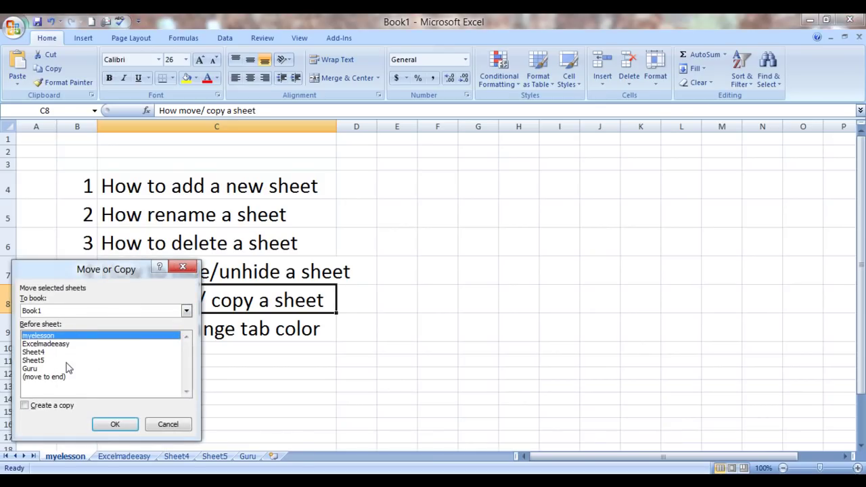
{"action": "left_click", "coordinate": [51, 379]}
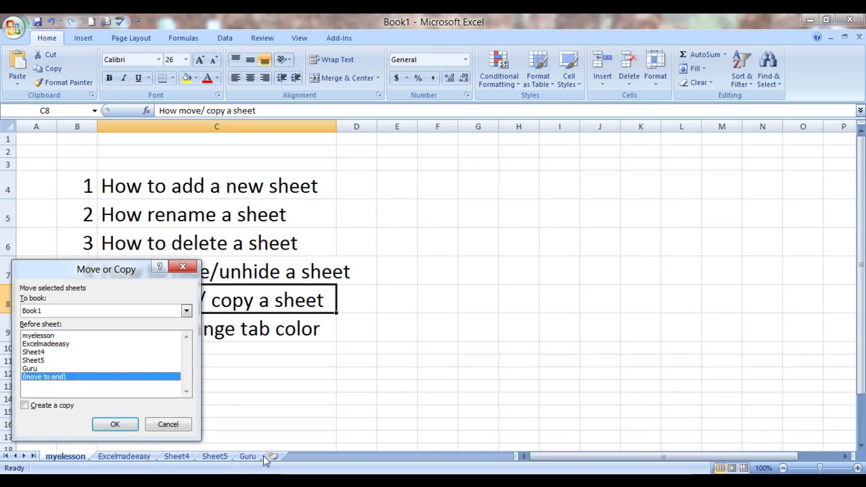
{"action": "left_click", "coordinate": [26, 405]}
{"action": "left_click", "coordinate": [112, 423]}
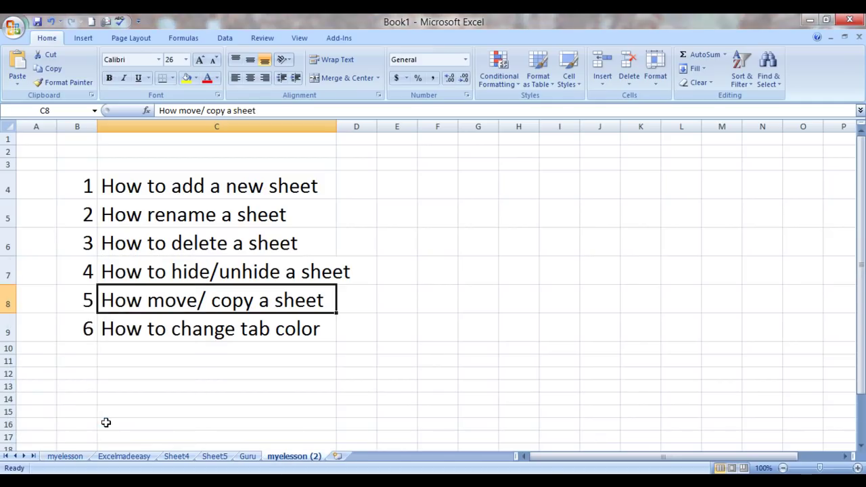
{"action": "left_click", "coordinate": [62, 456]}
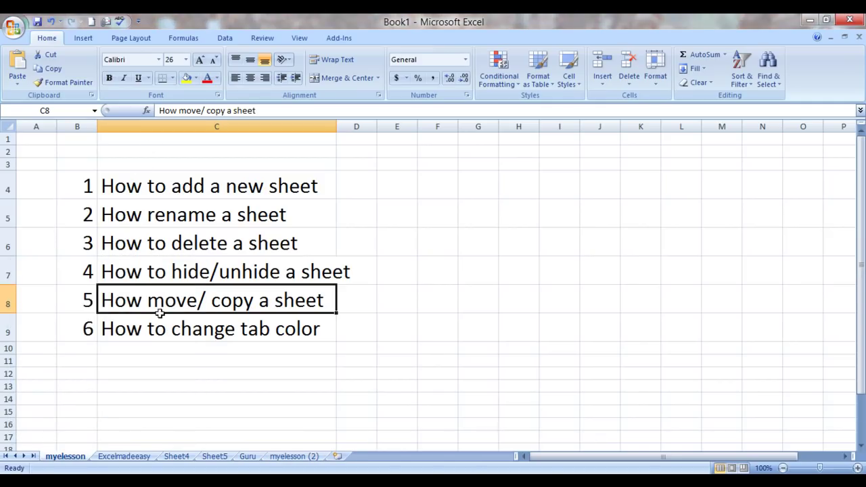
{"action": "left_click", "coordinate": [277, 460]}
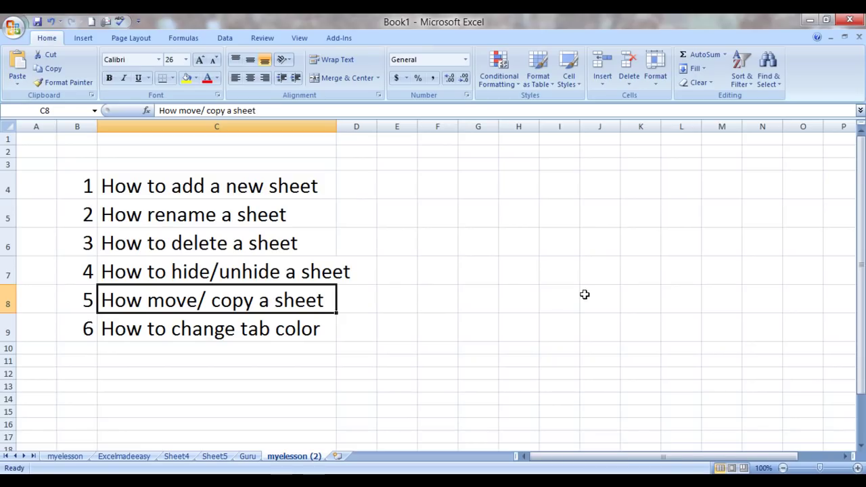
{"action": "left_click", "coordinate": [657, 75]}
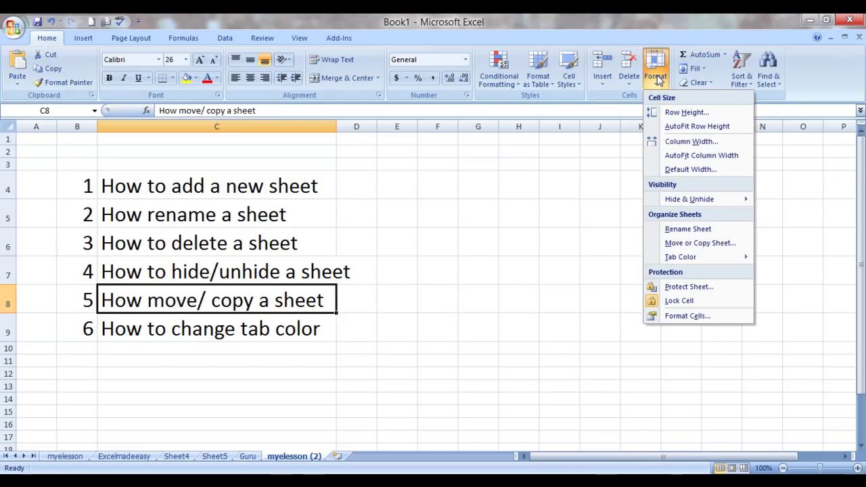
{"action": "mouse_move", "coordinate": [680, 257]}
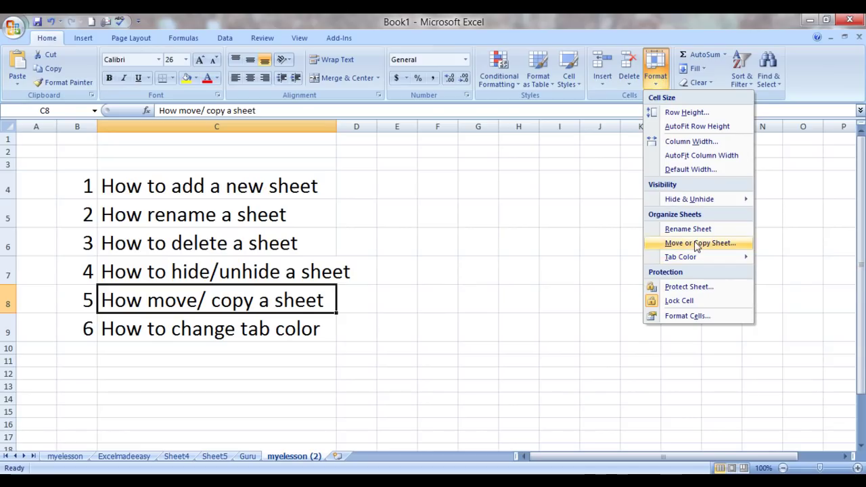
{"action": "left_click", "coordinate": [697, 244]}
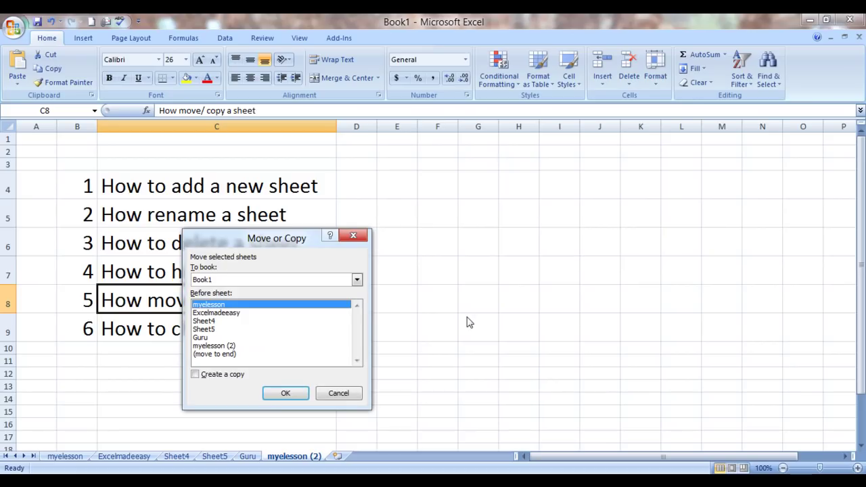
{"action": "left_click", "coordinate": [355, 235]}
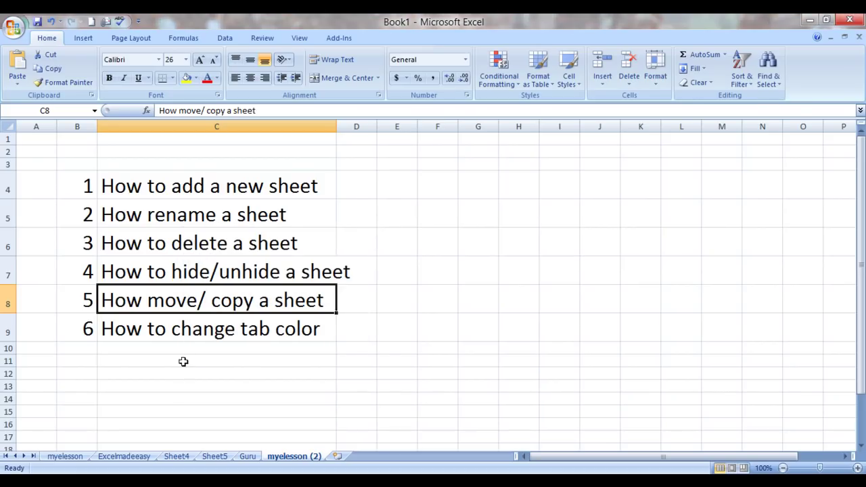
Select C9 on the myelesson (2) sheet, set Sheet5's tab color to standard red, and switch to Sheet4.
{"action": "left_click", "coordinate": [188, 327]}
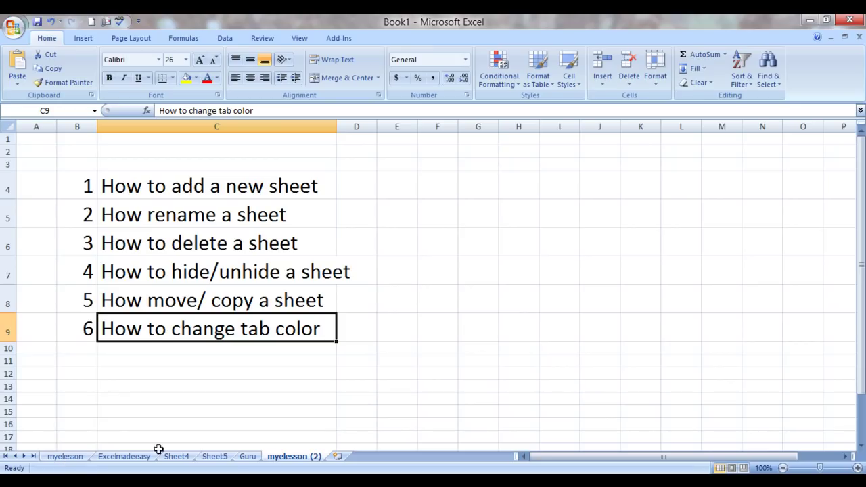
{"action": "right_click", "coordinate": [215, 457]}
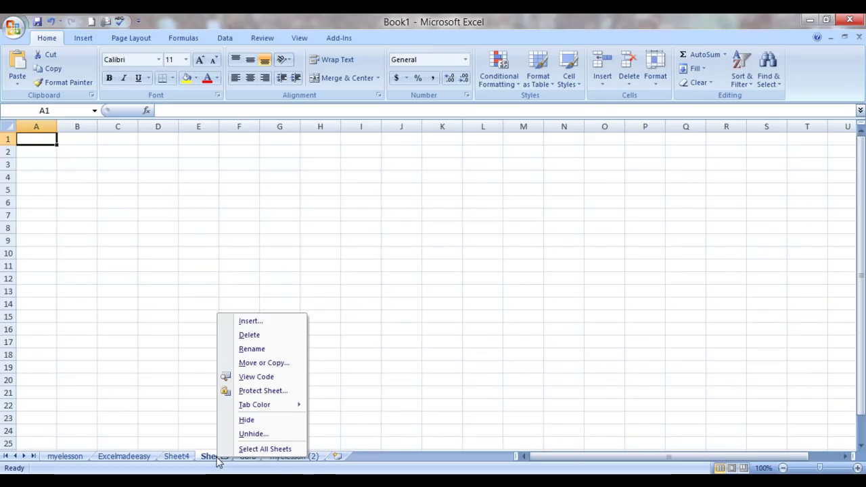
{"action": "mouse_move", "coordinate": [250, 407]}
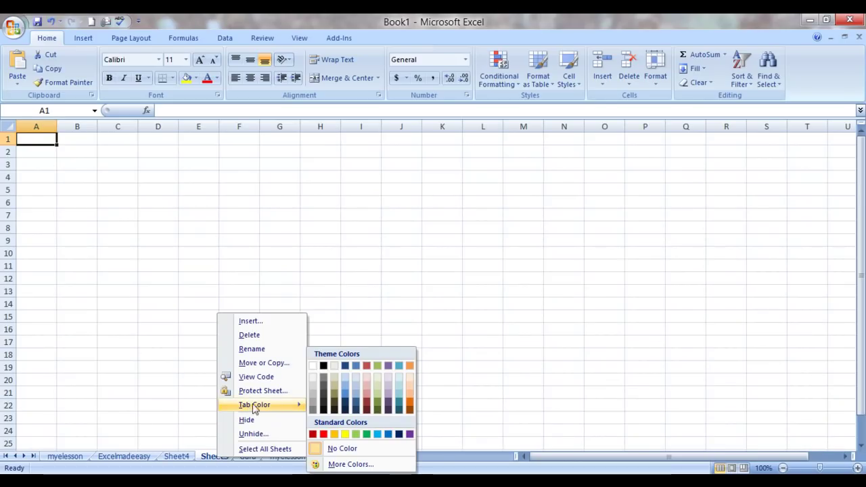
{"action": "left_click", "coordinate": [323, 434]}
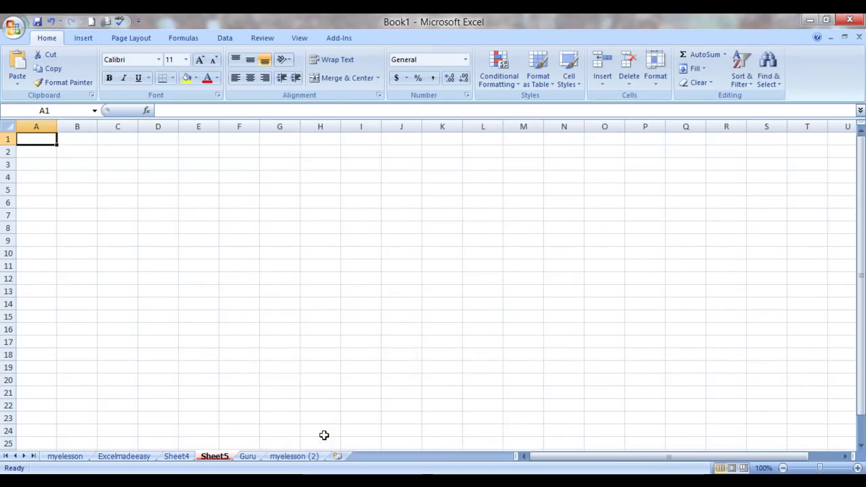
{"action": "left_click", "coordinate": [234, 414]}
{"action": "left_click", "coordinate": [182, 457]}
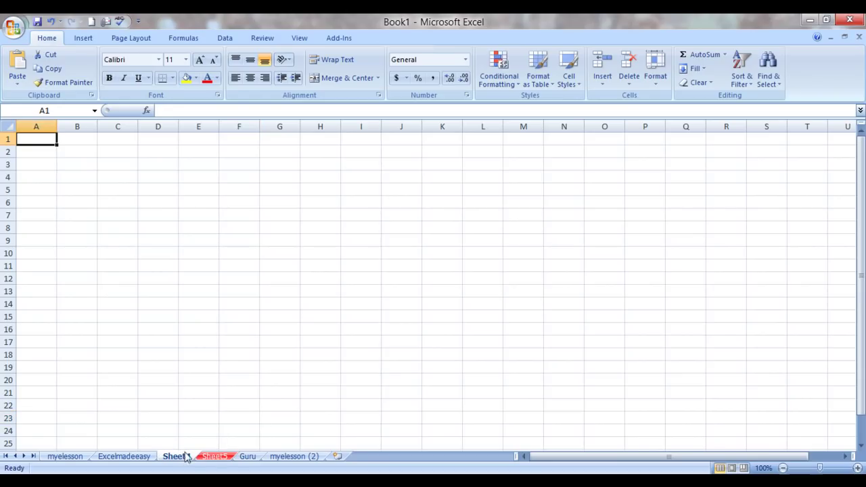
Set the Guru sheet's tab color to standard green and return to the myelesson sheet.
{"action": "left_click", "coordinate": [250, 459]}
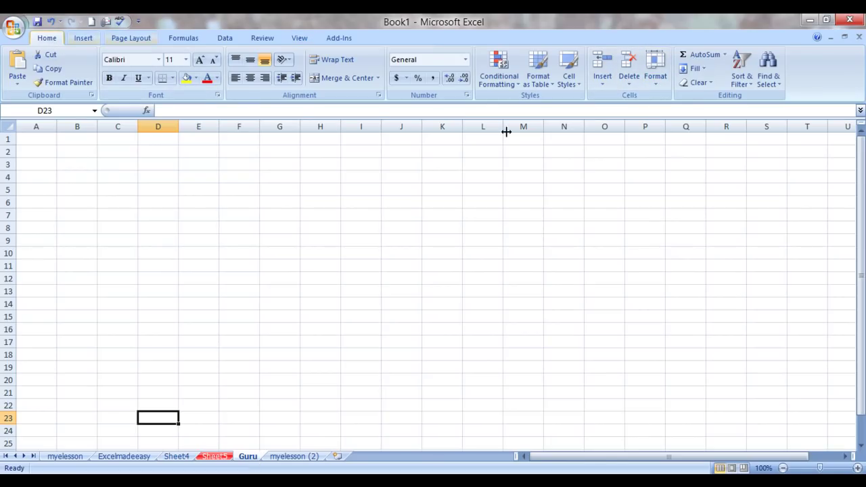
{"action": "left_click", "coordinate": [661, 84]}
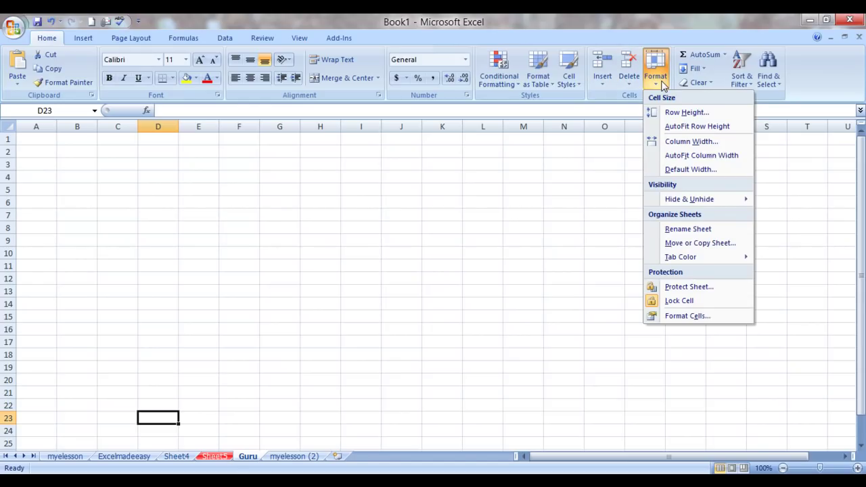
{"action": "mouse_move", "coordinate": [676, 261]}
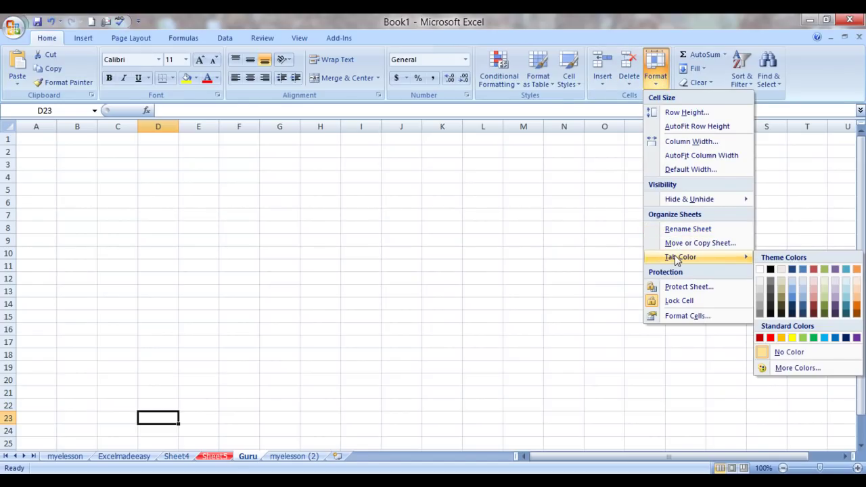
{"action": "left_click", "coordinate": [814, 338]}
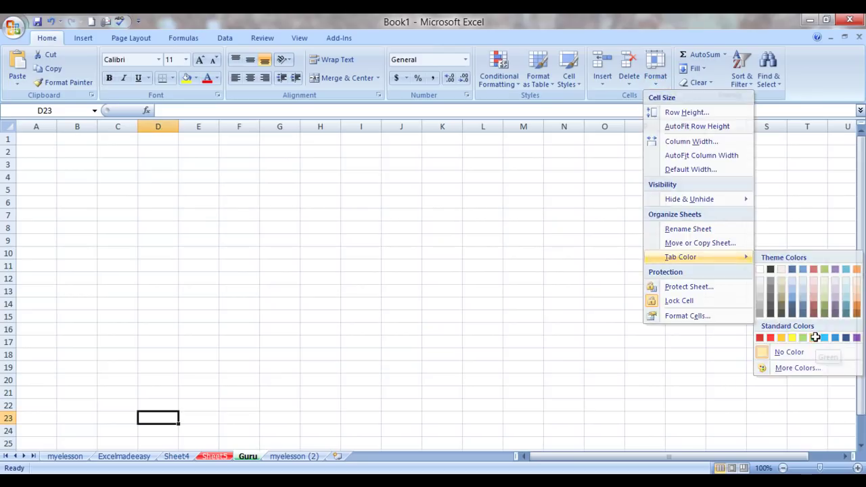
{"action": "left_click", "coordinate": [447, 371]}
{"action": "left_click", "coordinate": [284, 456]}
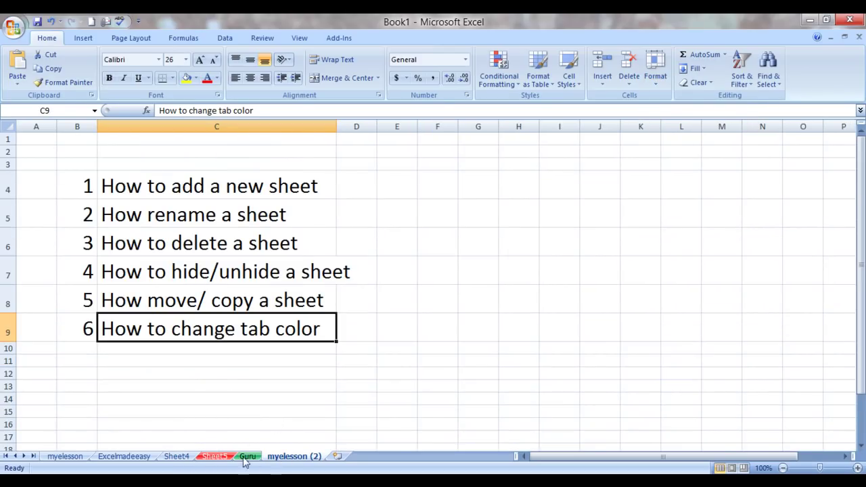
{"action": "left_click", "coordinate": [68, 458]}
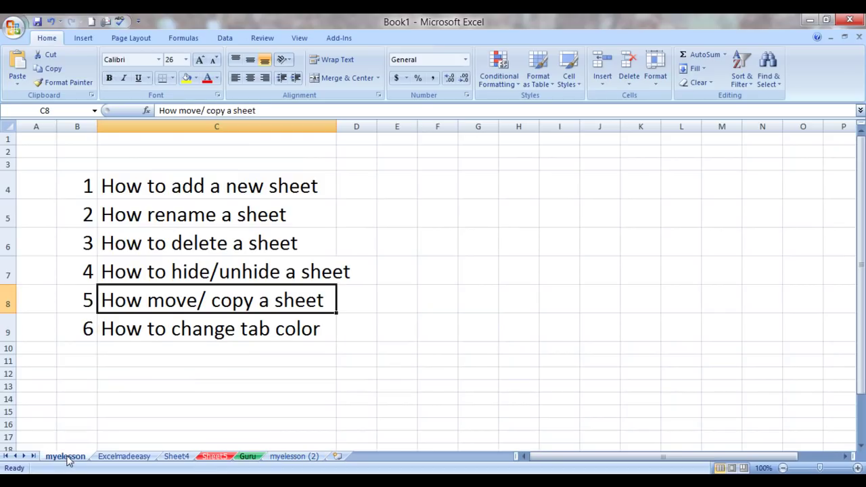